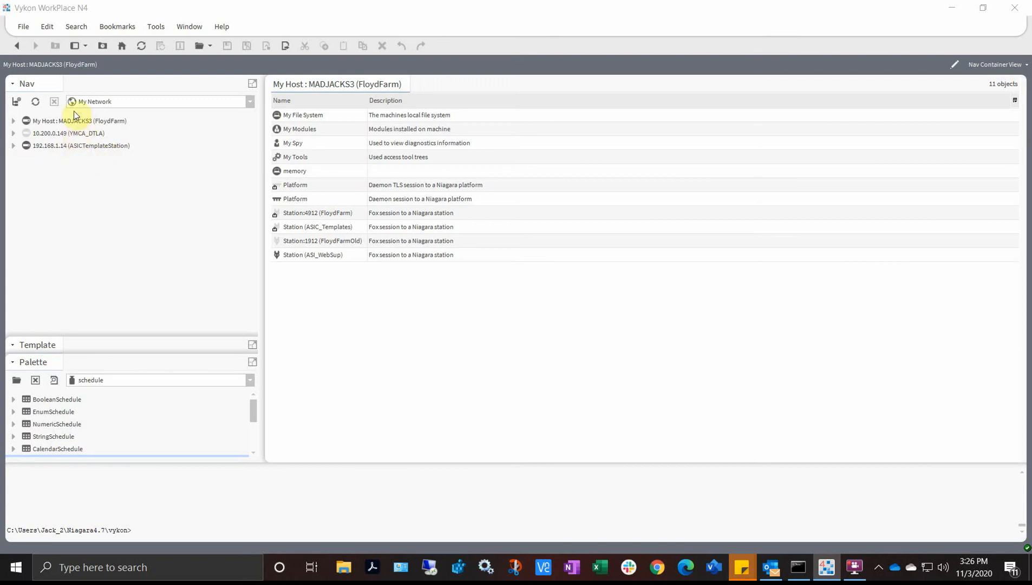
# Expand the ASI_WebSup station's tree down to the devices of its BacnetNetwork driver
pyautogui.click(14, 121)
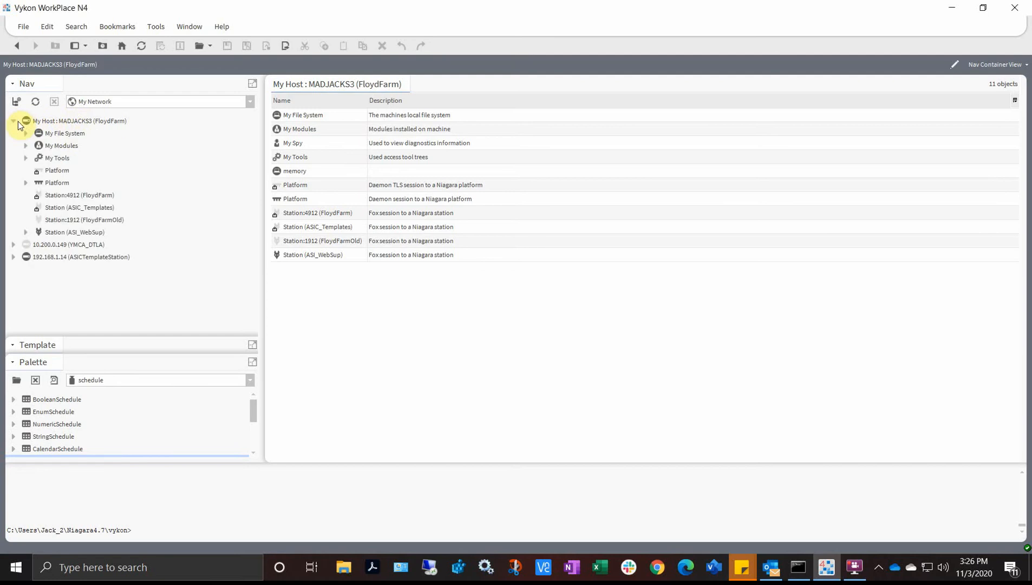
pyautogui.click(53, 232)
pyautogui.click(25, 232)
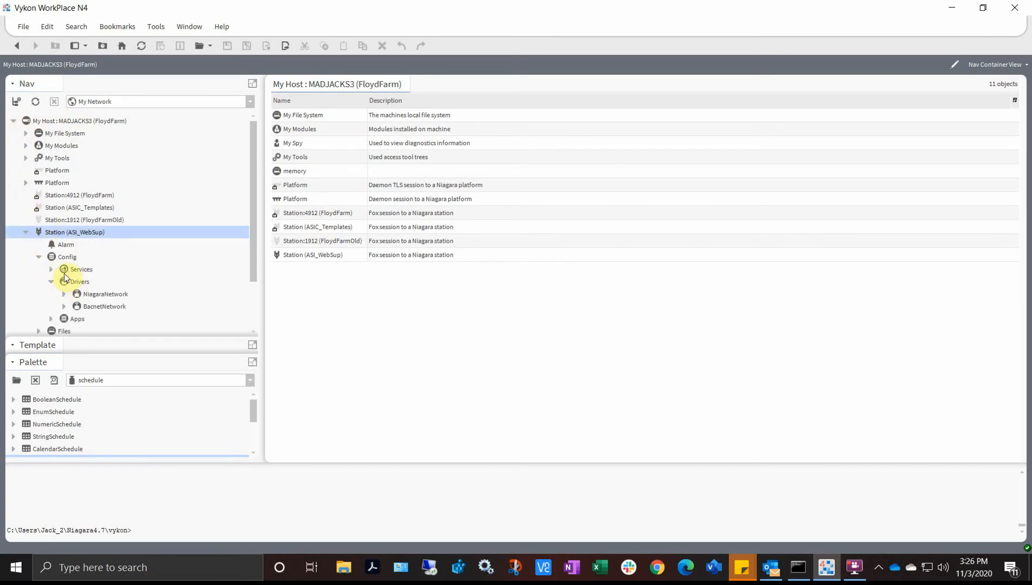
pyautogui.scroll(-1, 67, 279)
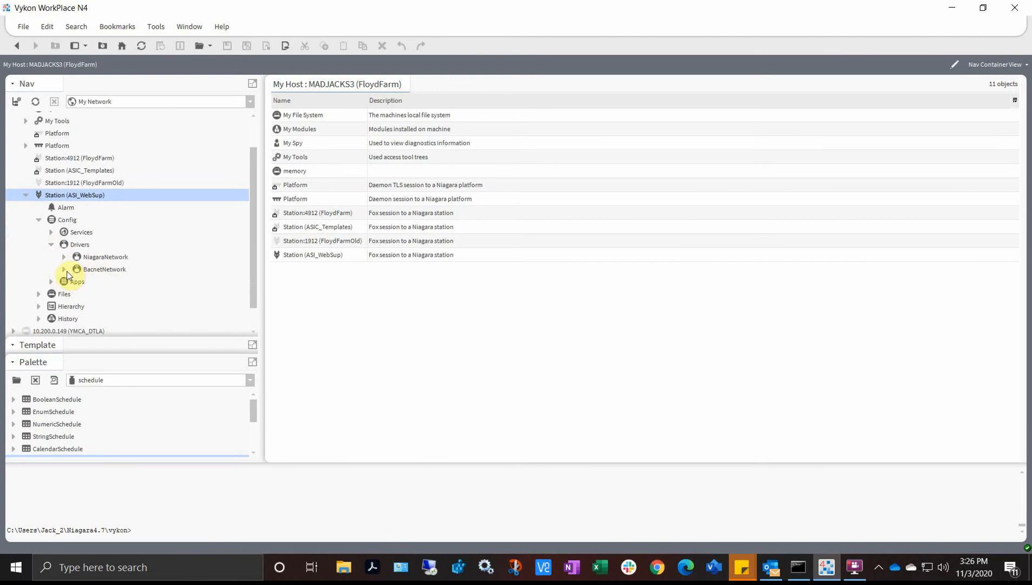
pyautogui.click(64, 270)
pyautogui.scroll(-2, 125, 269)
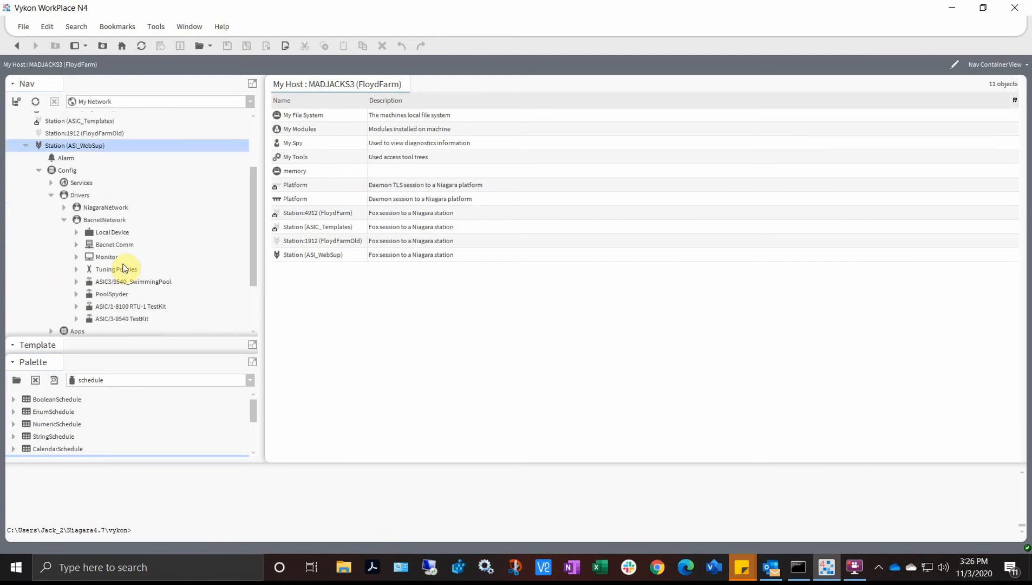
# Create a new folder named Schedules under the ASI_WebSup station's BacnetNetwork
pyautogui.rightClick(107, 220)
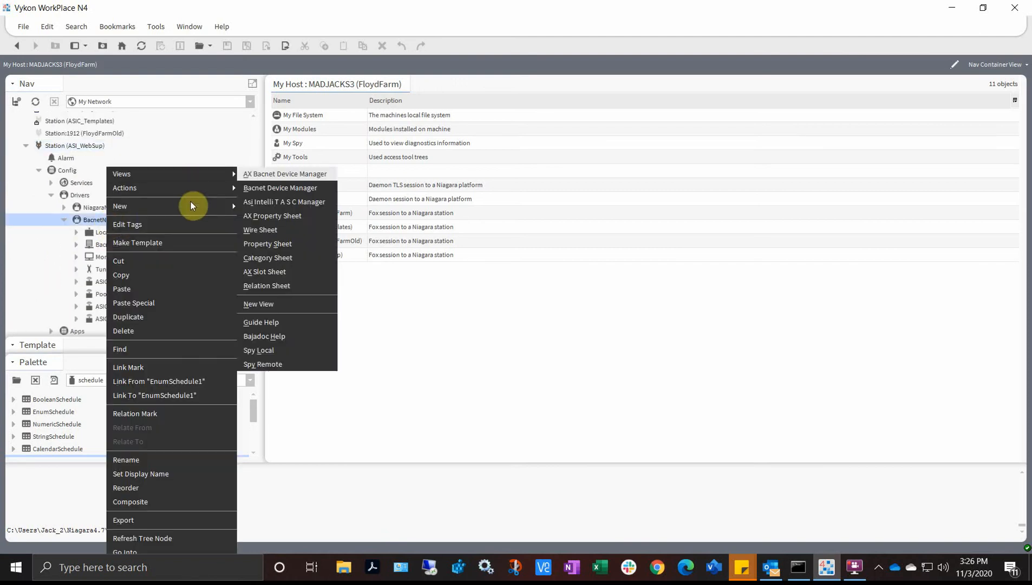
pyautogui.click(261, 209)
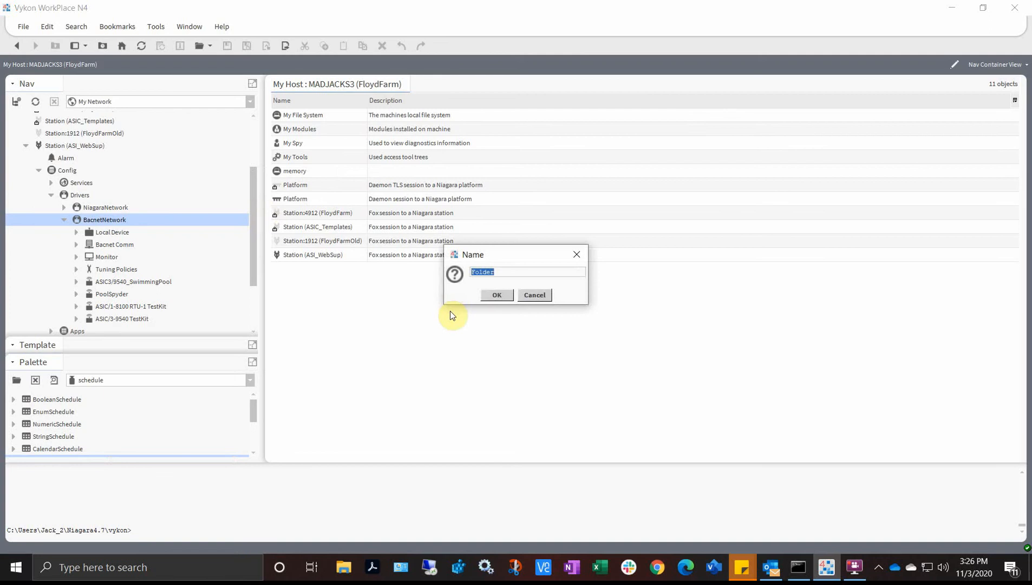
pyautogui.write('Scheudl')
pyautogui.press('BackSpace')
pyautogui.press('BackSpace')
pyautogui.press('BackSpace')
pyautogui.write('dules')
pyautogui.press('Return')
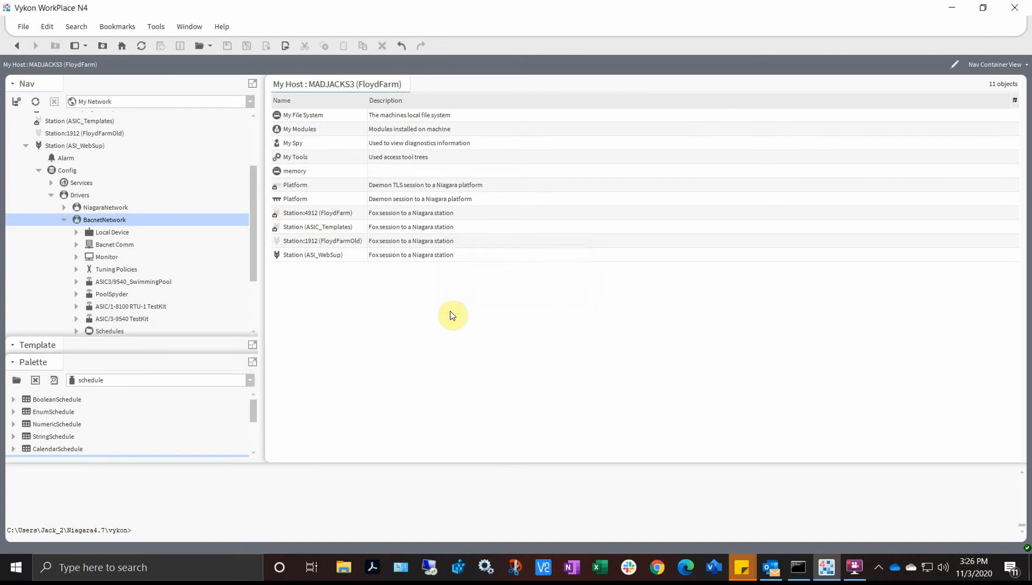
# Open the Schedules folder's wire sheet and add an EnumSchedule from the schedule palette, keeping its default name
pyautogui.doubleClick(113, 331)
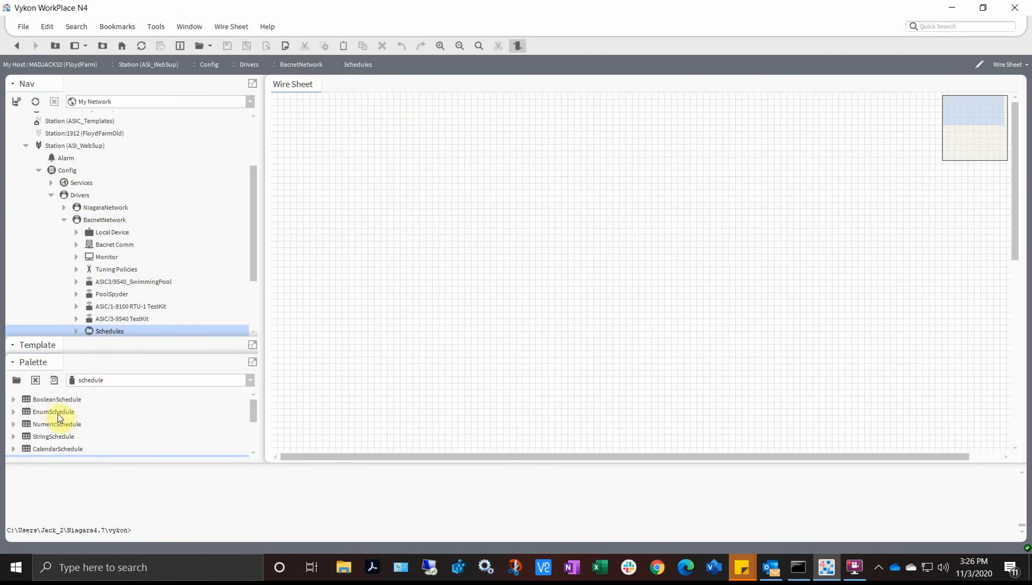
pyautogui.moveTo(55, 415); pyautogui.dragTo(409, 163)
pyautogui.click(498, 295)
# Open the EnumSchedule in the scheduler and add a Sunday event from 6:00 AM to 6:00 PM
pyautogui.rightClick(406, 158)
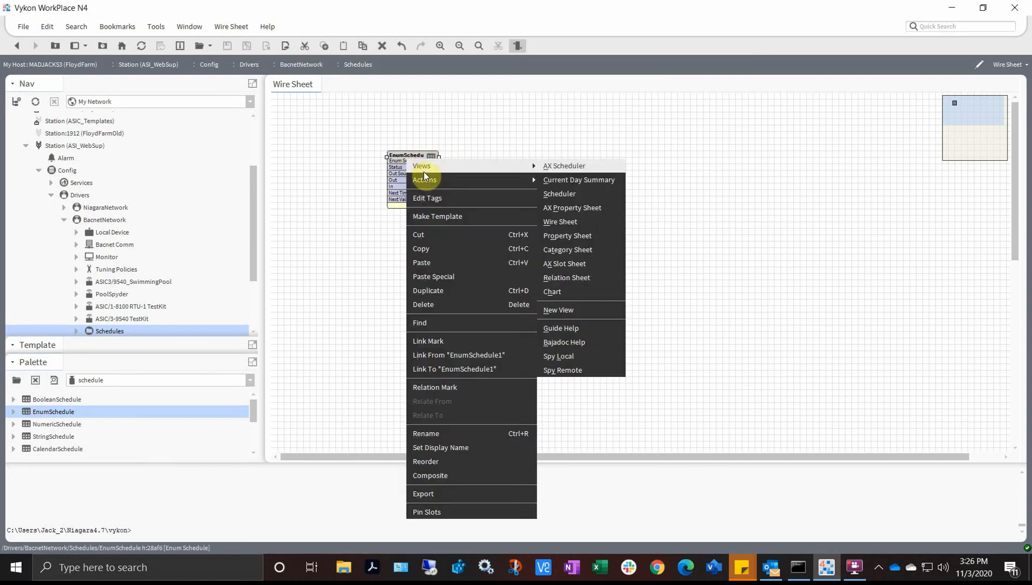
pyautogui.moveTo(439, 183)
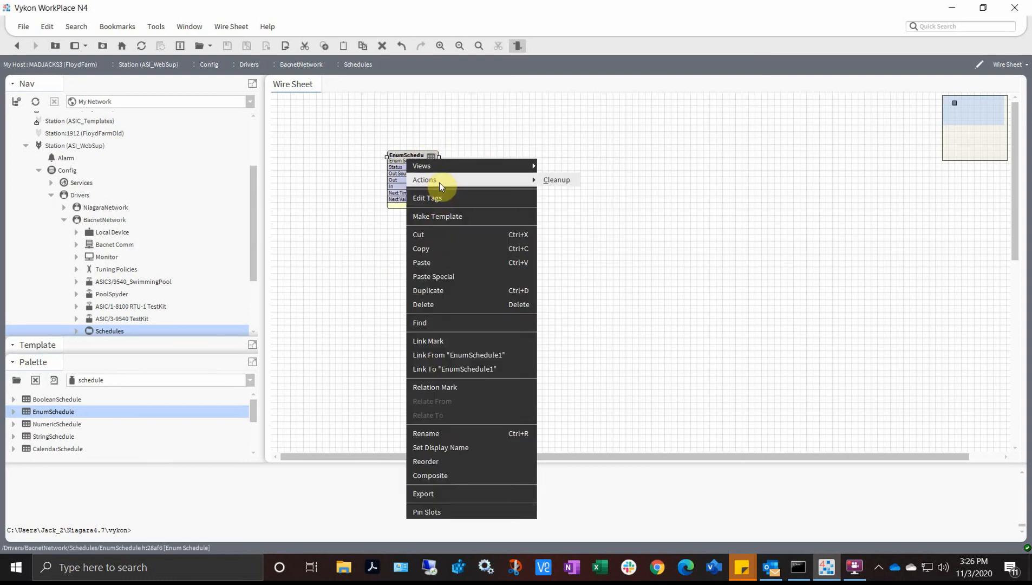
pyautogui.click(395, 175)
pyautogui.doubleClick(403, 161)
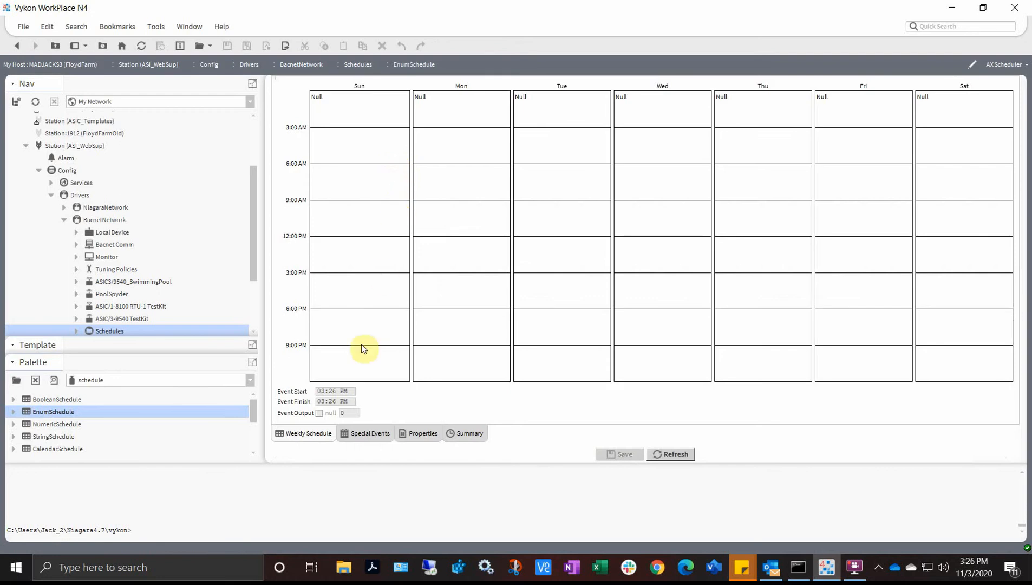
pyautogui.moveTo(350, 170); pyautogui.dragTo(368, 306)
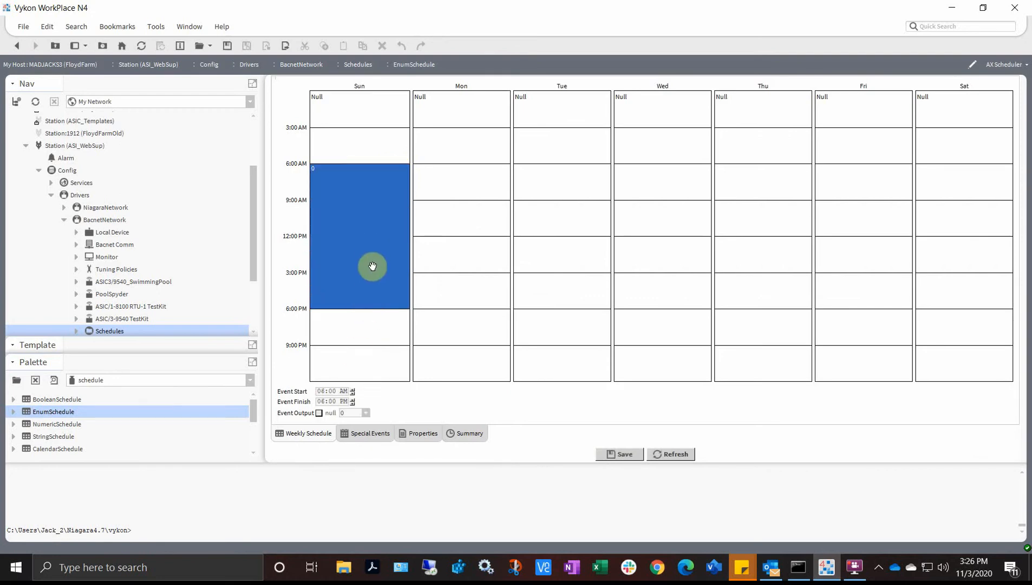
# Set the EnumSchedule's facets to the recently used range running from Set State to Night Setback=1 through As If Pushed=6
pyautogui.click(425, 433)
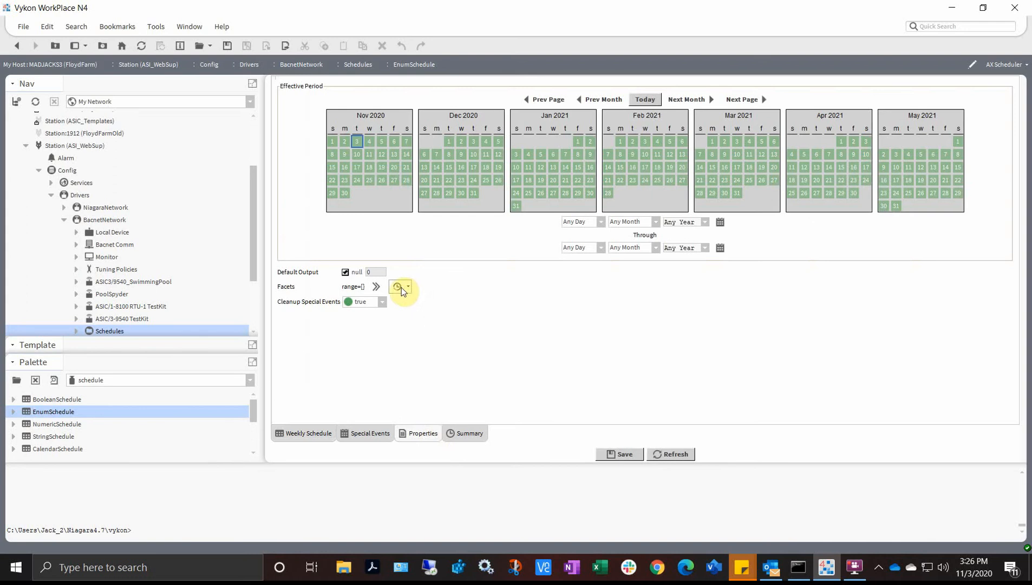
pyautogui.click(376, 286)
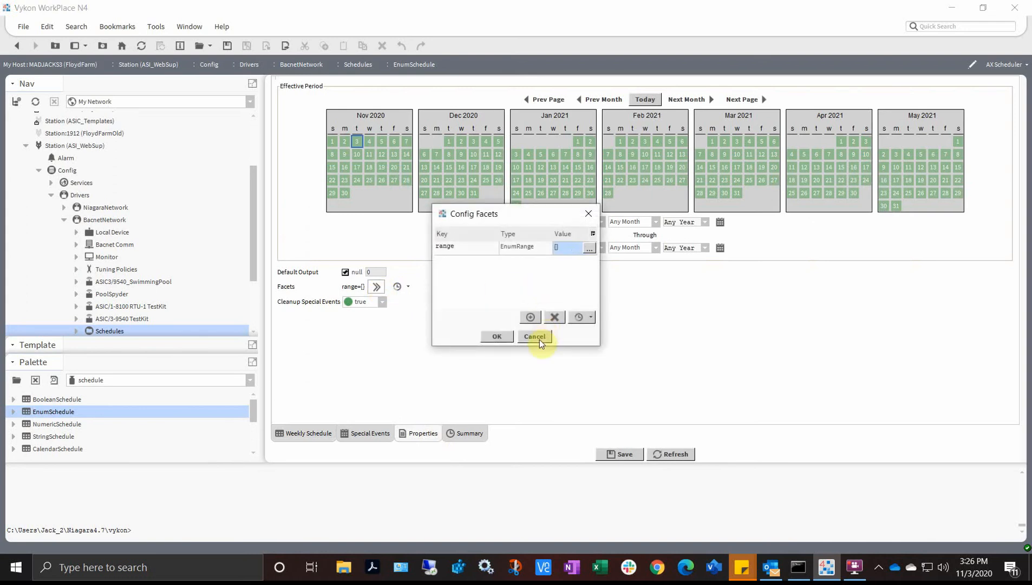
pyautogui.click(535, 336)
pyautogui.click(397, 287)
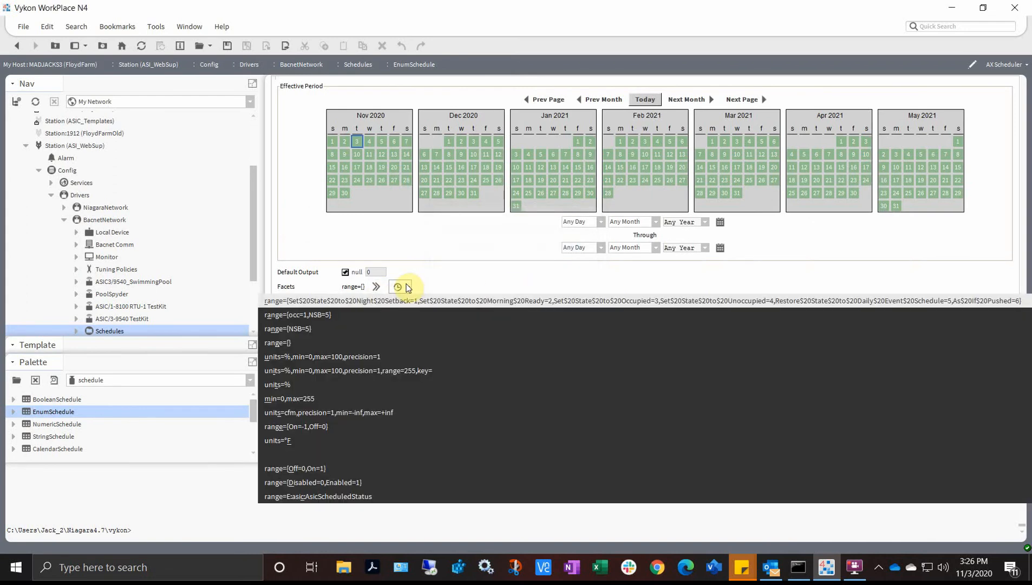
pyautogui.click(329, 304)
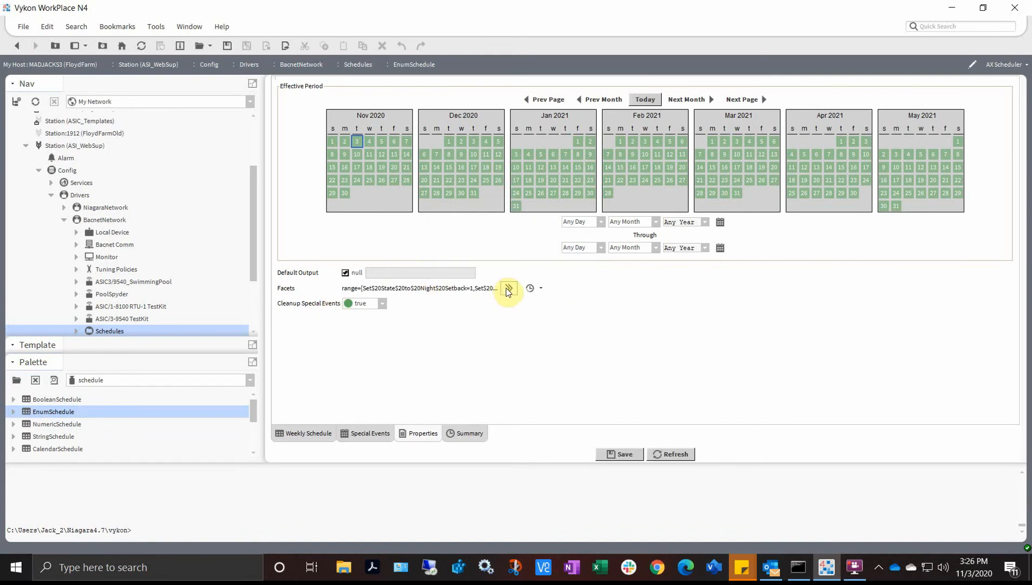
pyautogui.click(536, 288)
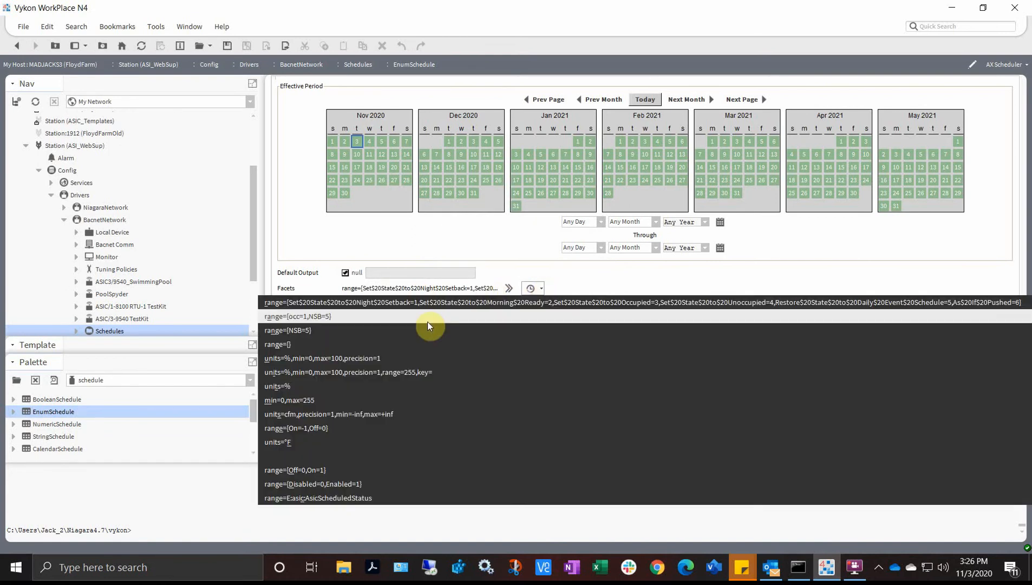
pyautogui.click(681, 281)
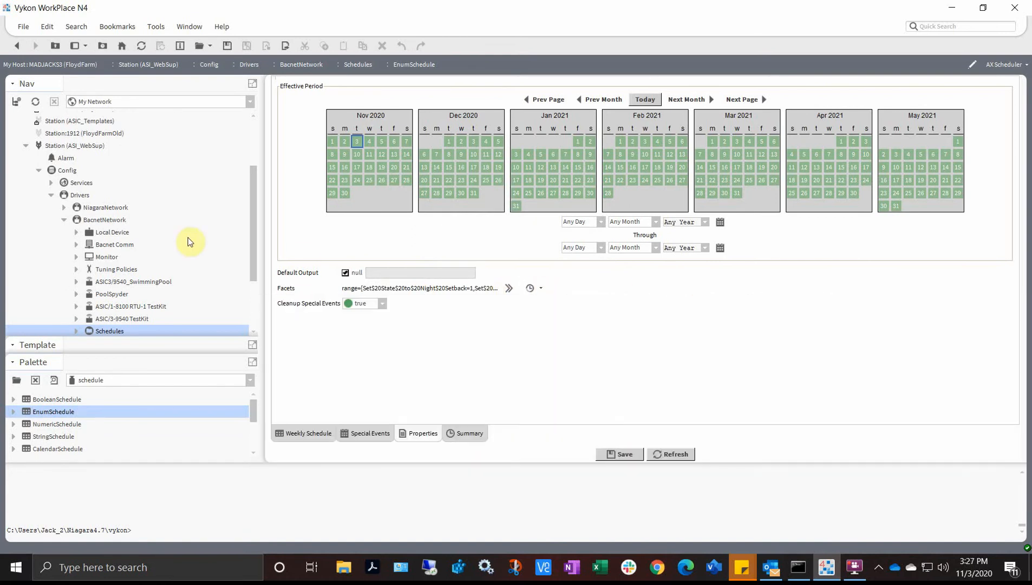
# Leave the modified EnumSchedule open and log on to the ASICTemplateStation at 192.168.1.14 in a second tab with the remembered credentials
pyautogui.scroll(-2, 111, 255)
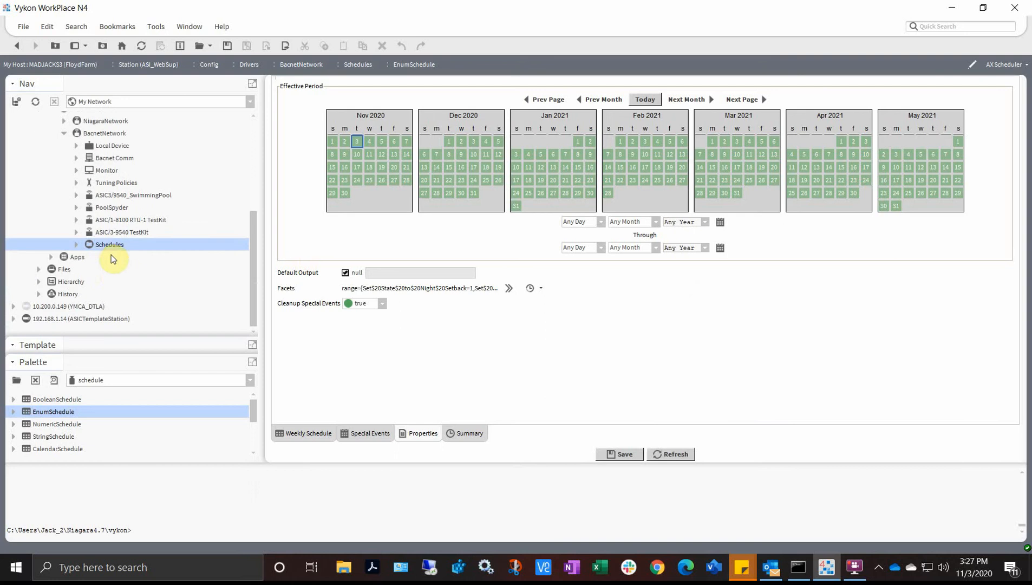
pyautogui.click(13, 318)
pyautogui.doubleClick(47, 319)
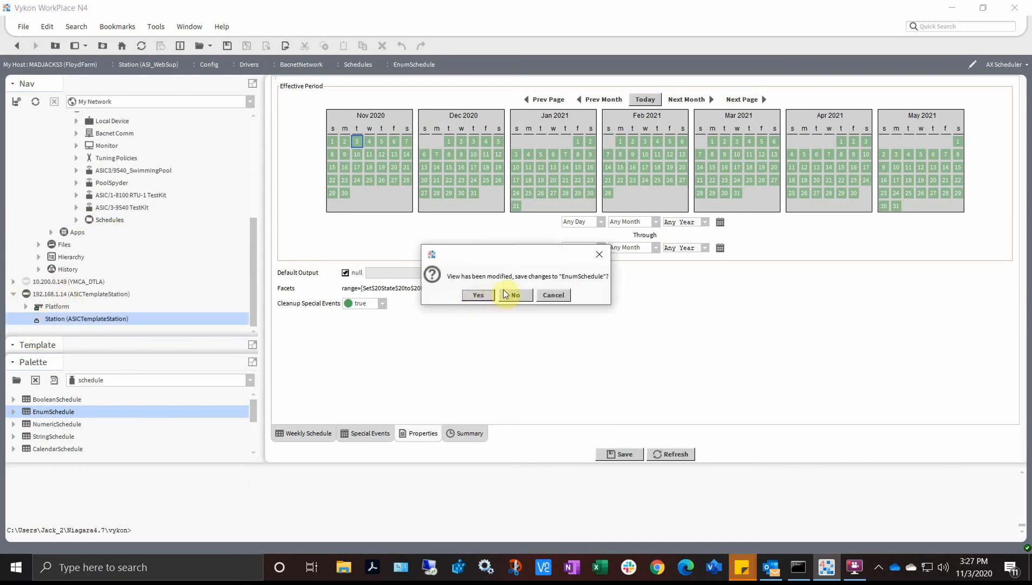
pyautogui.click(551, 297)
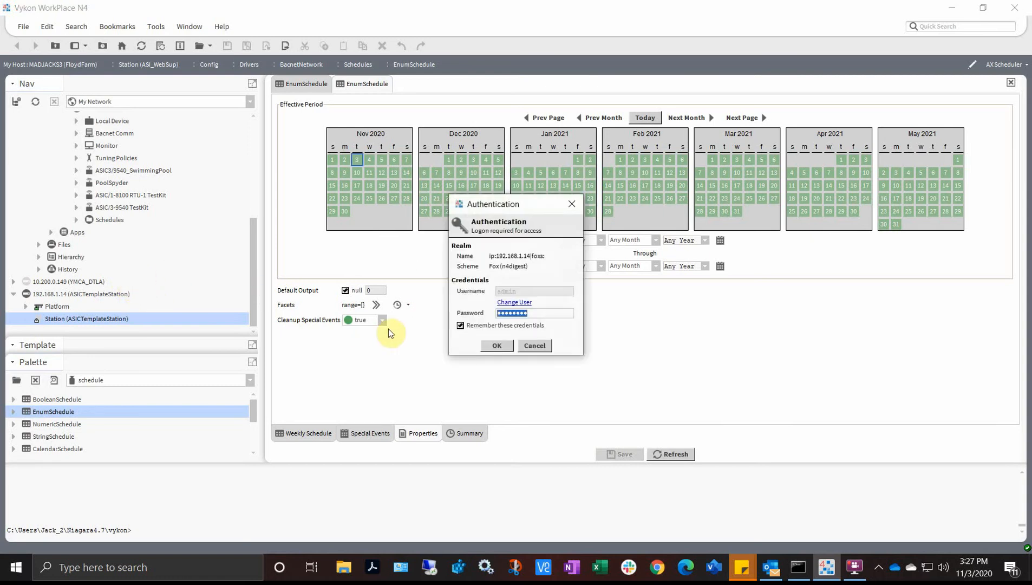
pyautogui.click(509, 346)
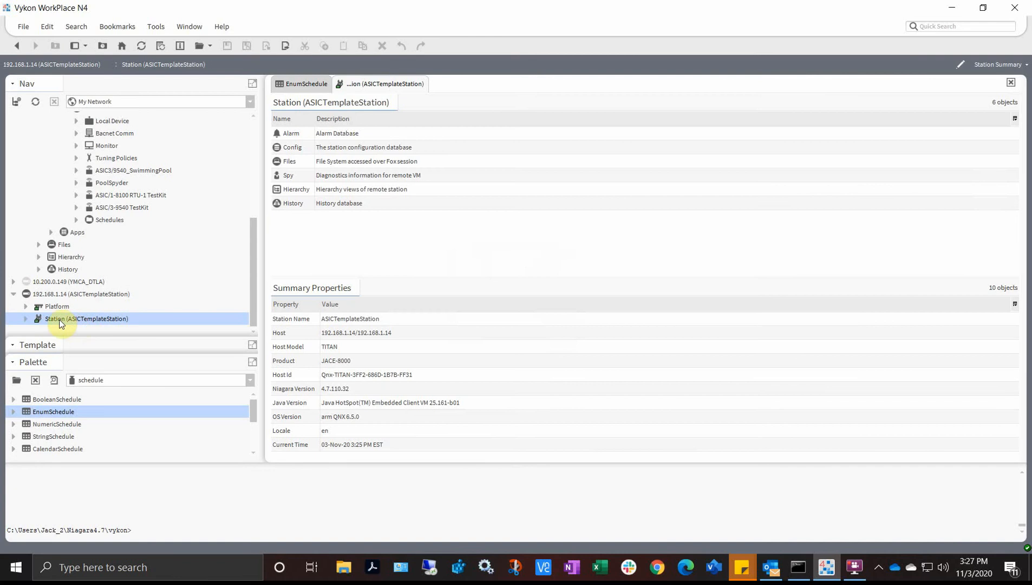
# Expand the ASICTemplateStation's configuration down to the devices of its BacnetNetwork driver
pyautogui.click(26, 318)
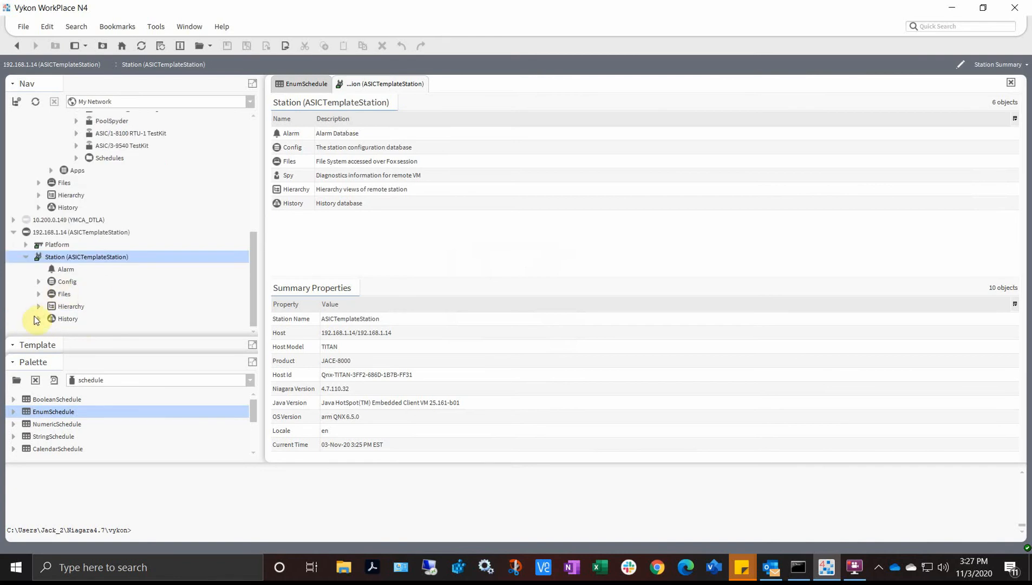
pyautogui.click(38, 282)
pyautogui.click(51, 310)
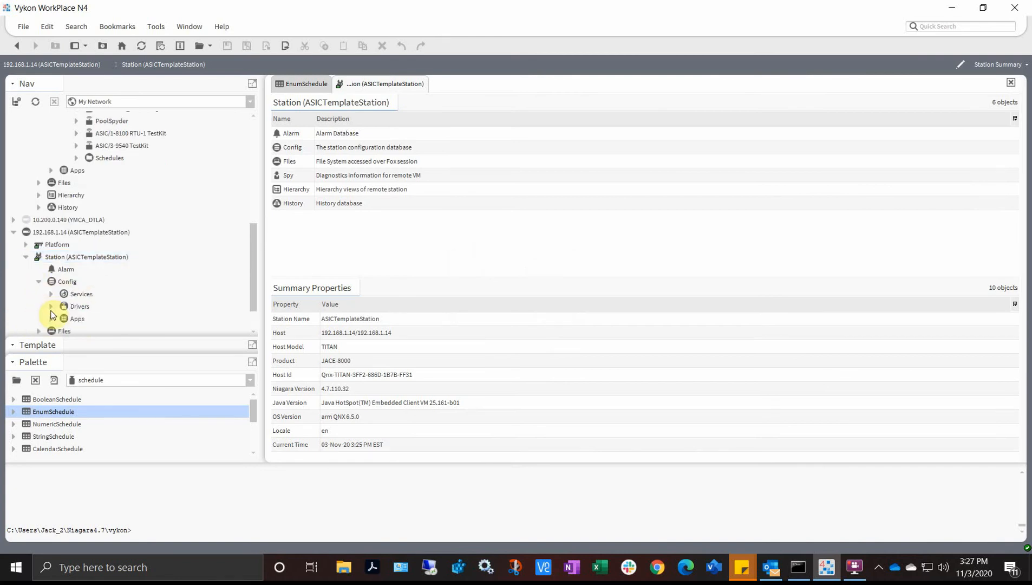
pyautogui.click(50, 307)
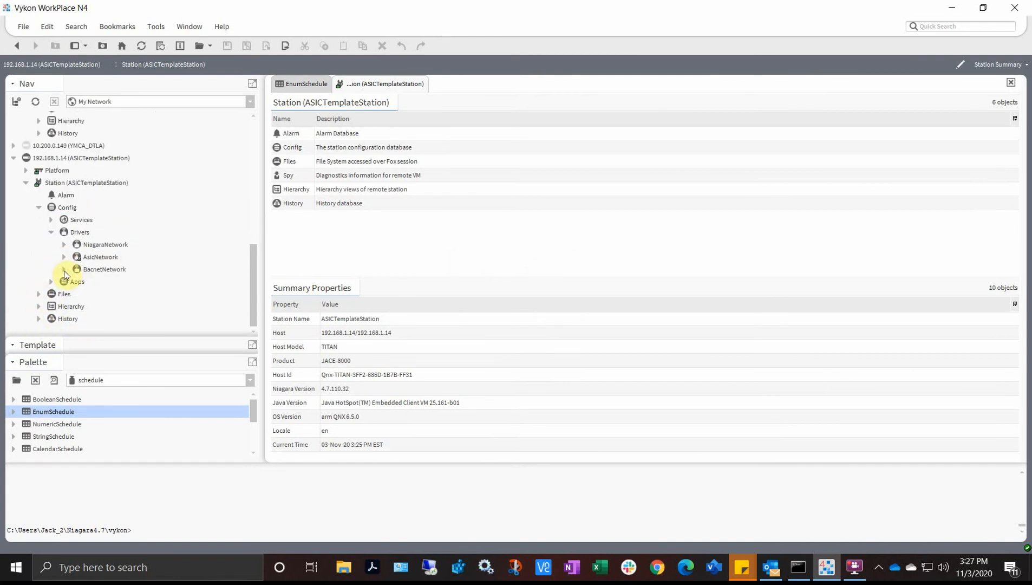
pyautogui.click(64, 269)
pyautogui.scroll(-3, 62, 296)
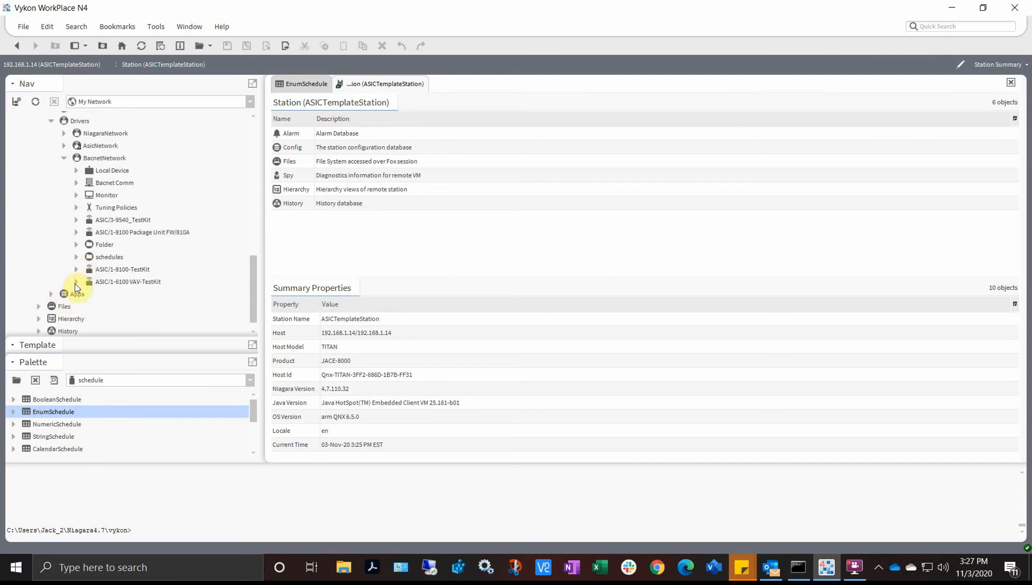
# Open the property sheet of the Operating State OR point on the ASIC/1-6100 VAV-TestKit device
pyautogui.click(75, 282)
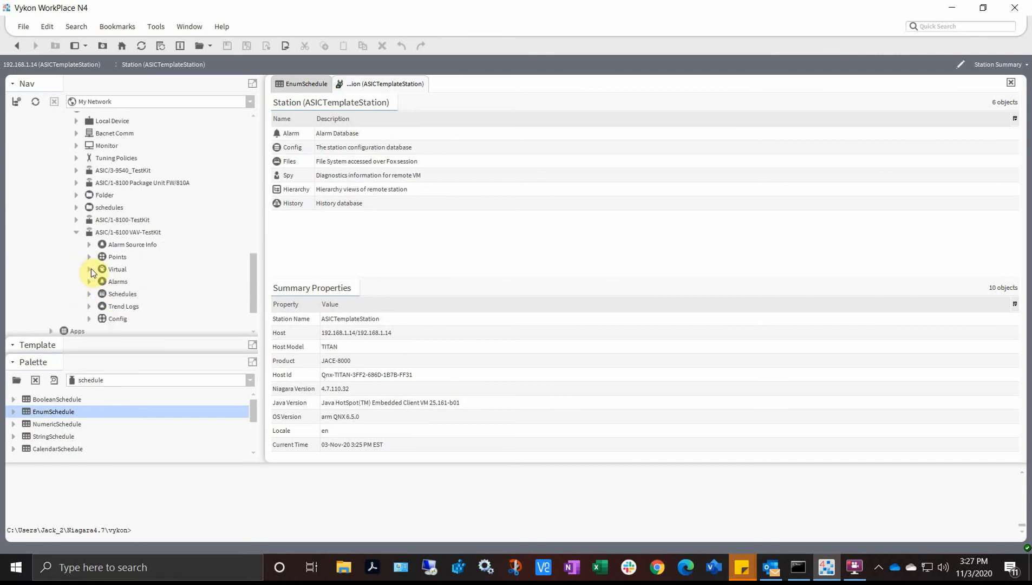
pyautogui.click(90, 269)
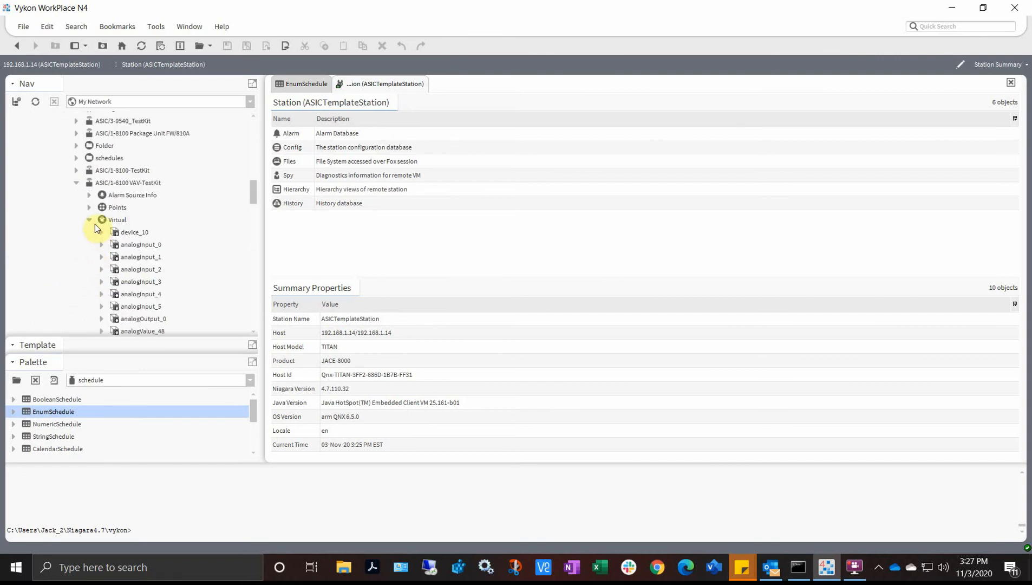
pyautogui.click(90, 219)
pyautogui.click(89, 207)
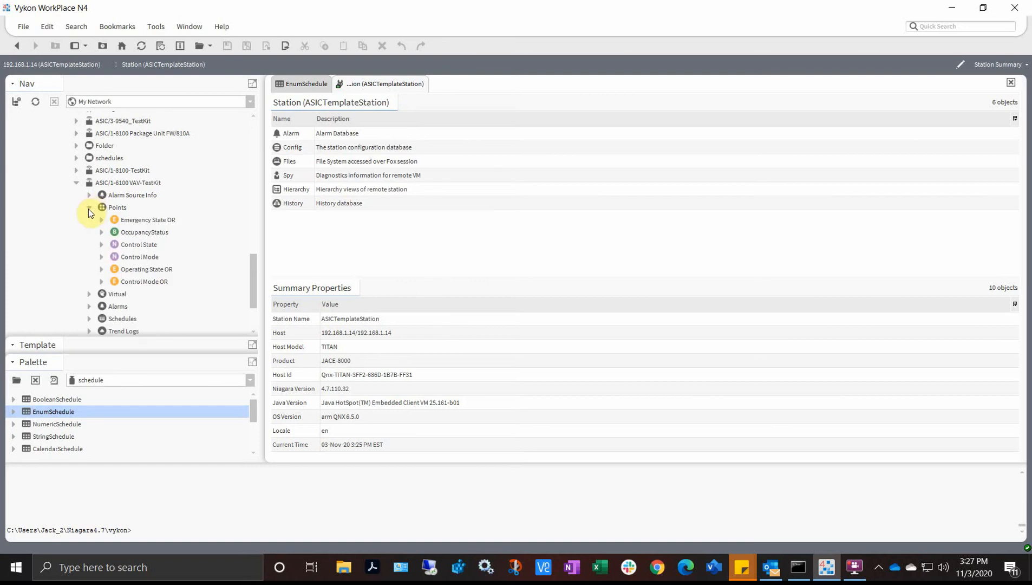
pyautogui.click(150, 269)
pyautogui.doubleClick(150, 270)
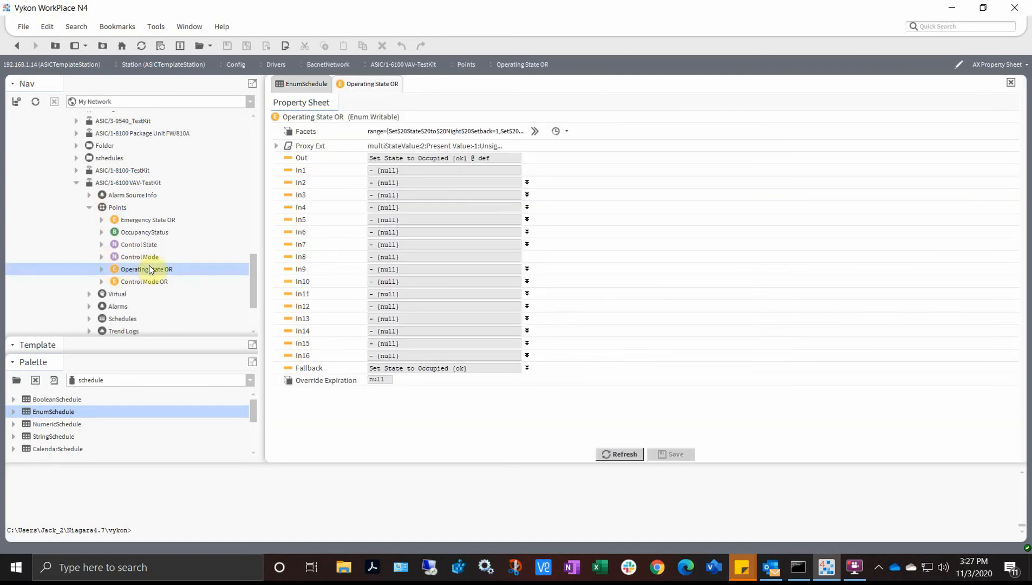
# Reaccept the existing enum range in the Operating State OR facets and open the list of recently used facets
pyautogui.click(539, 131)
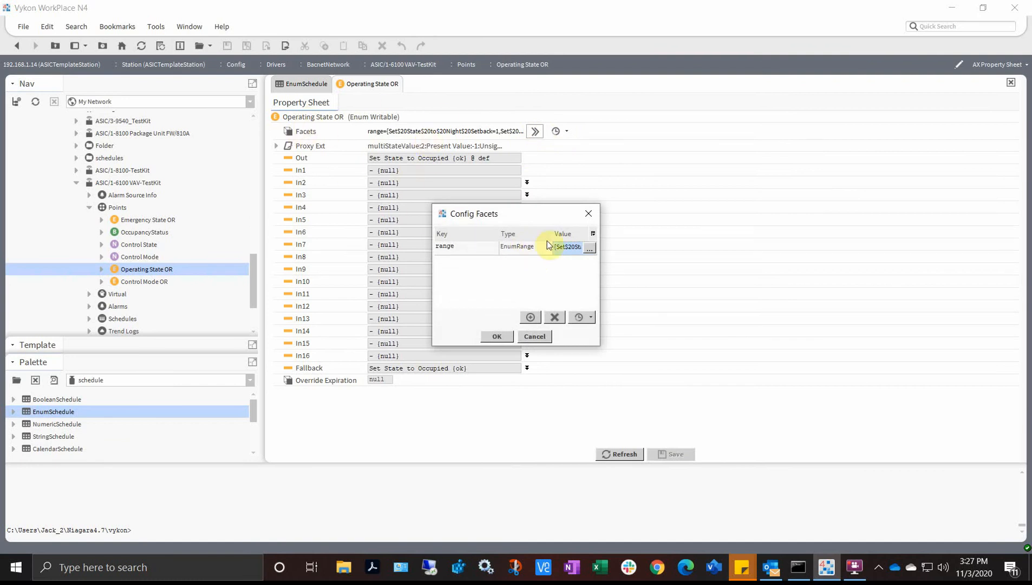
pyautogui.click(589, 250)
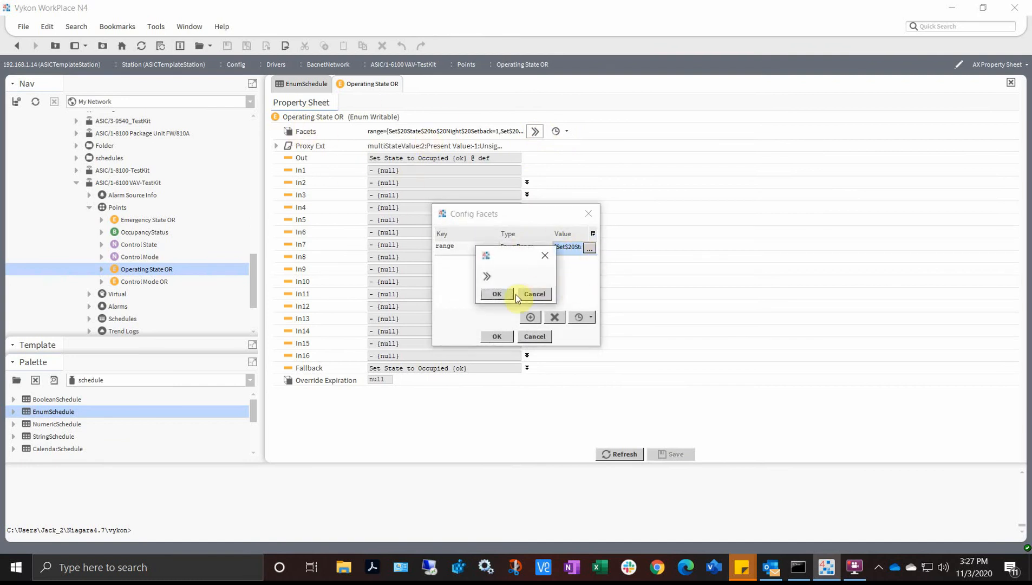
pyautogui.click(488, 278)
pyautogui.click(504, 380)
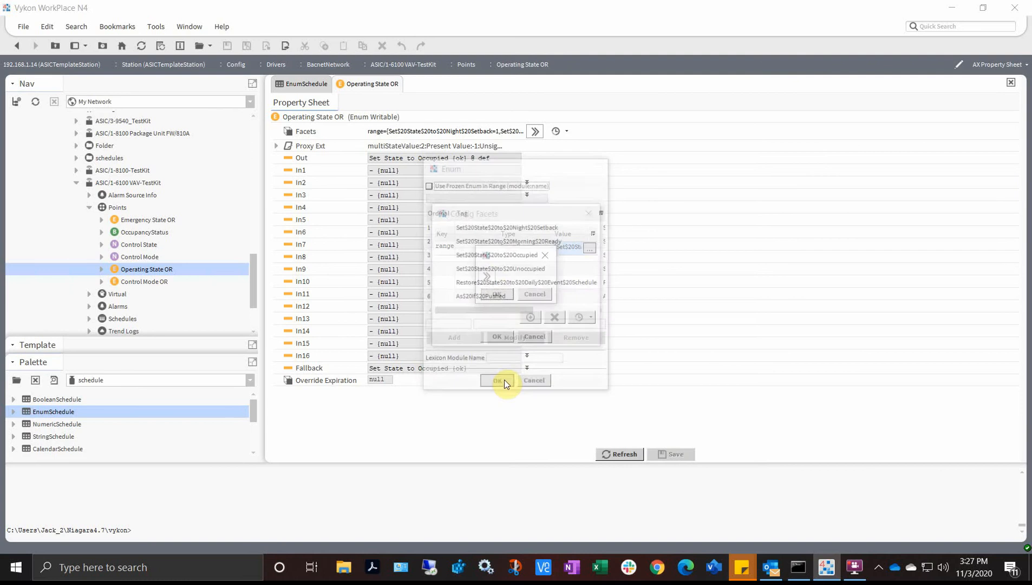
pyautogui.click(496, 294)
pyautogui.click(500, 337)
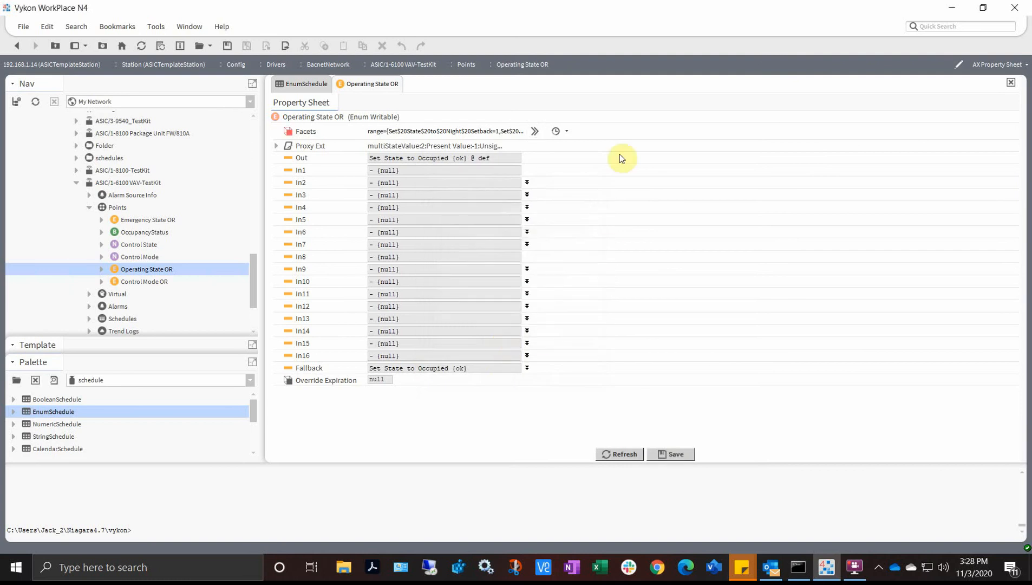
pyautogui.click(563, 131)
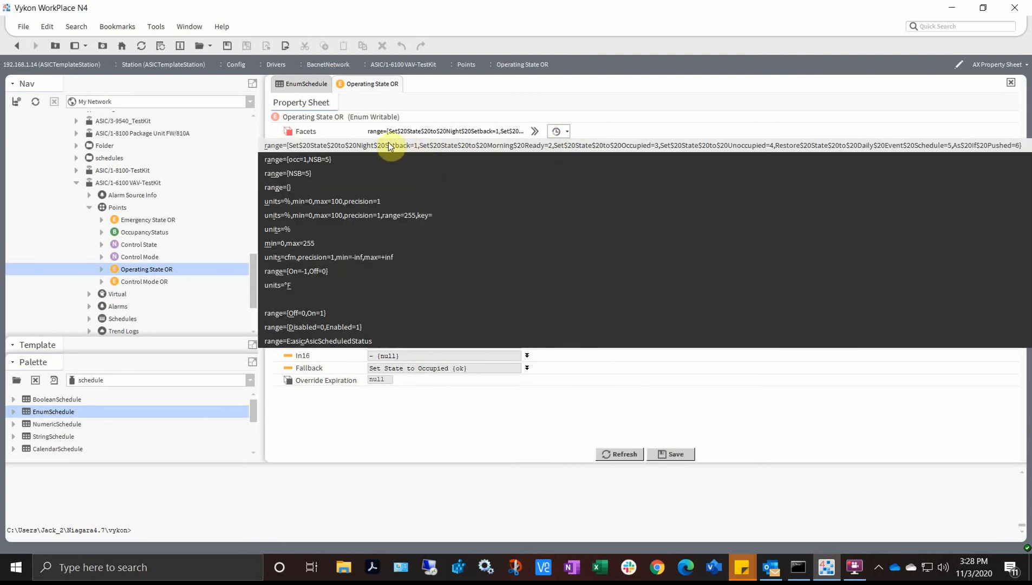
# Save the Operating State OR point and apply its recently used six-state range to the EnumSchedule's facets, saving the schedule
pyautogui.click(428, 454)
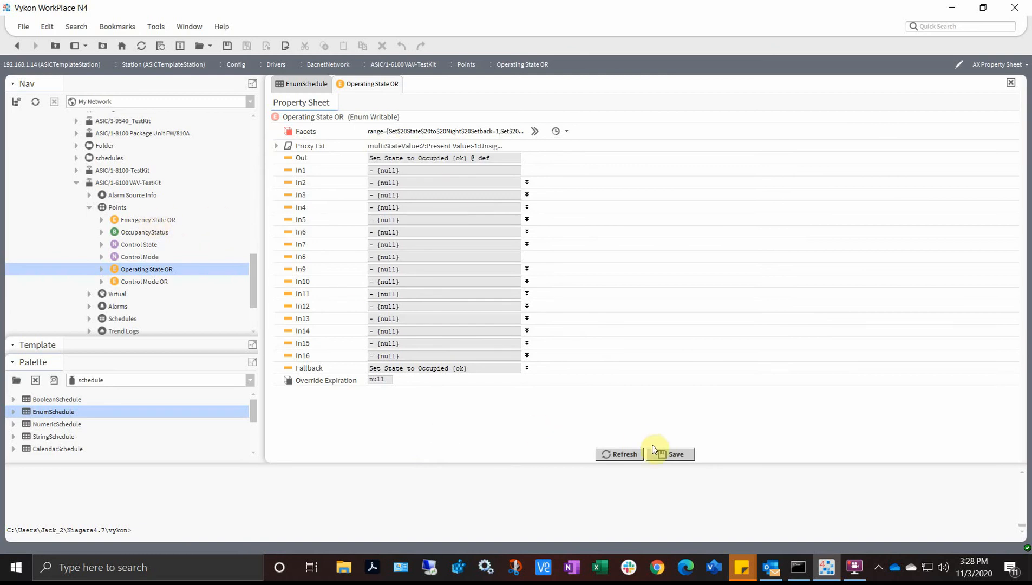
pyautogui.click(670, 454)
pyautogui.click(296, 84)
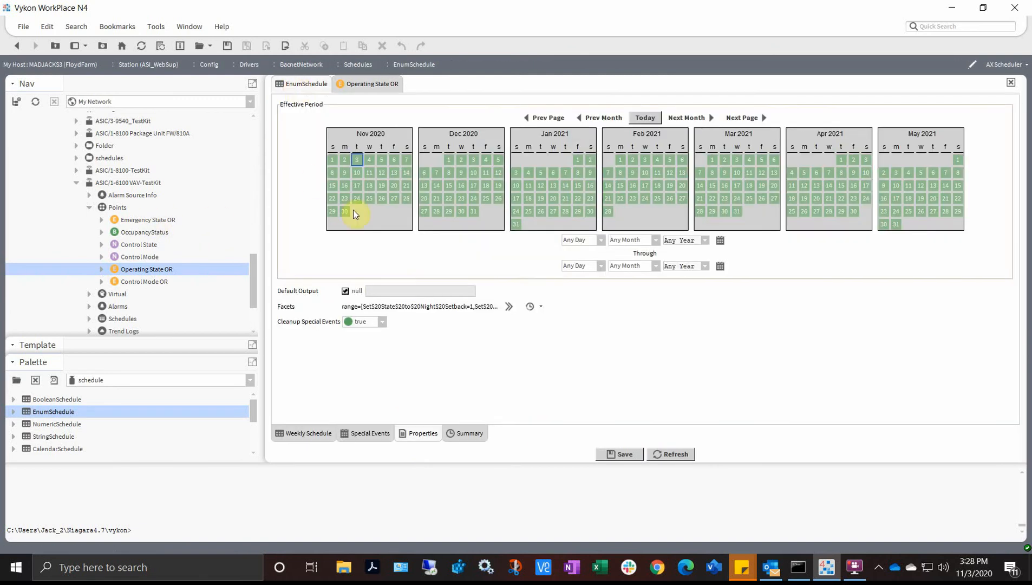
pyautogui.click(539, 307)
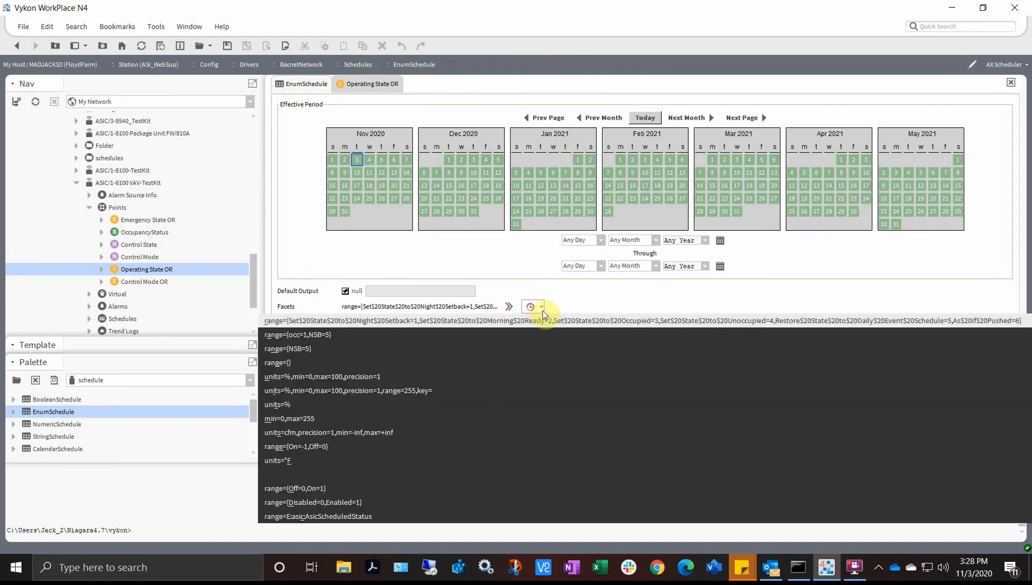
pyautogui.click(376, 320)
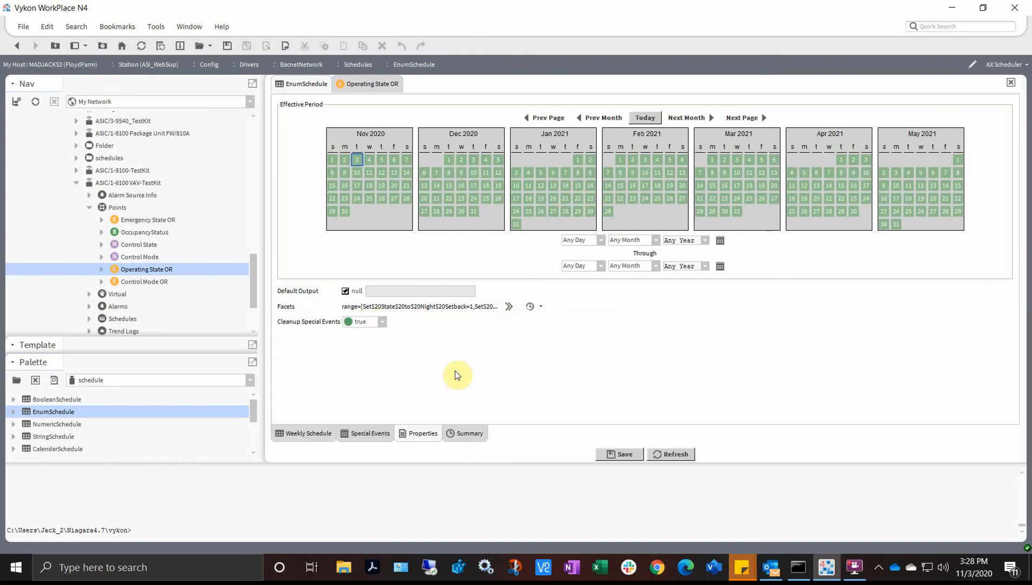
pyautogui.click(623, 452)
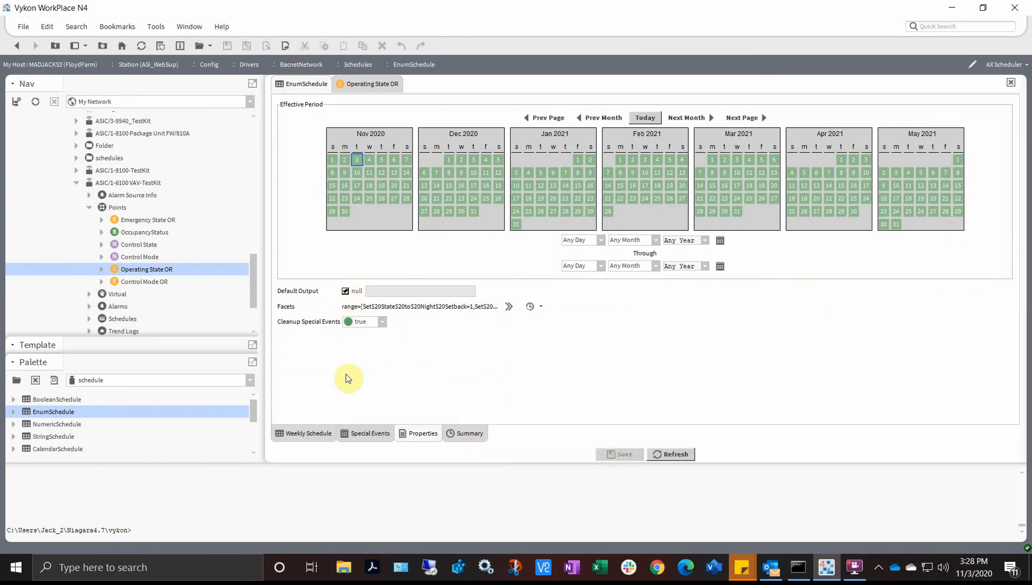
# Set the Sunday event's output to Set State to Occupied, copy it to Monday through Friday, and save the weekly schedule
pyautogui.click(327, 427)
pyautogui.click(364, 216)
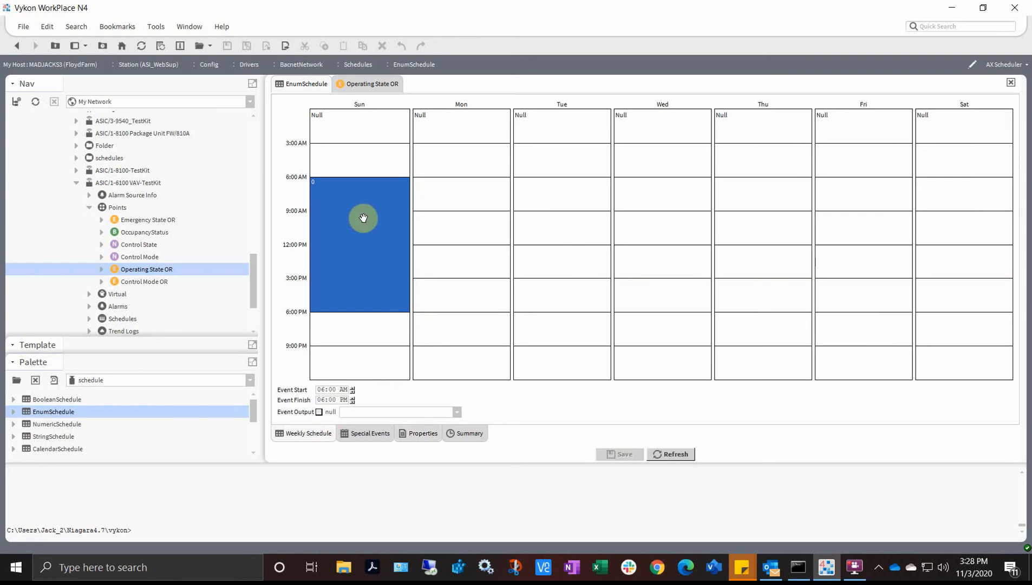
pyautogui.click(401, 410)
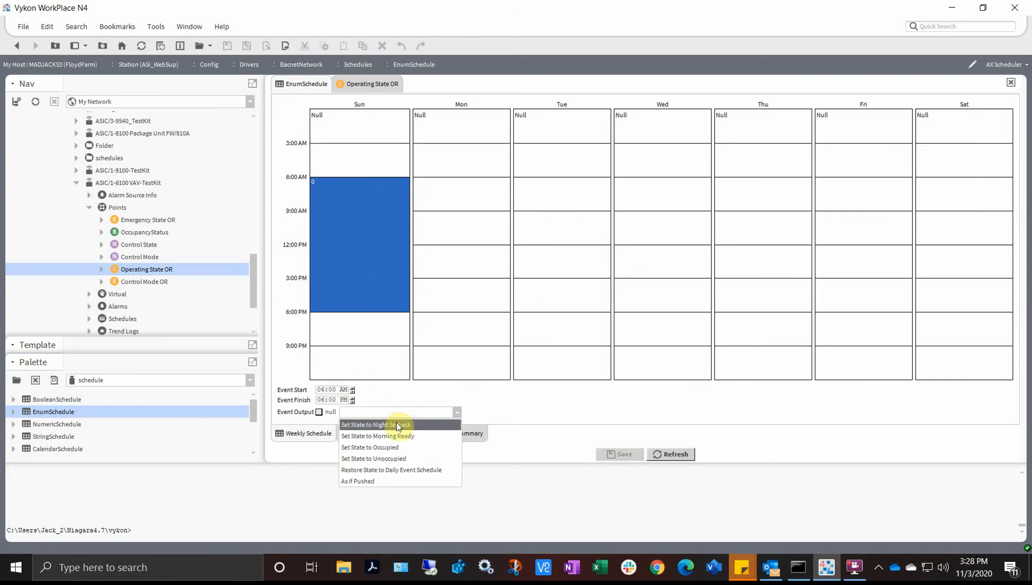
pyautogui.click(387, 447)
pyautogui.rightClick(381, 237)
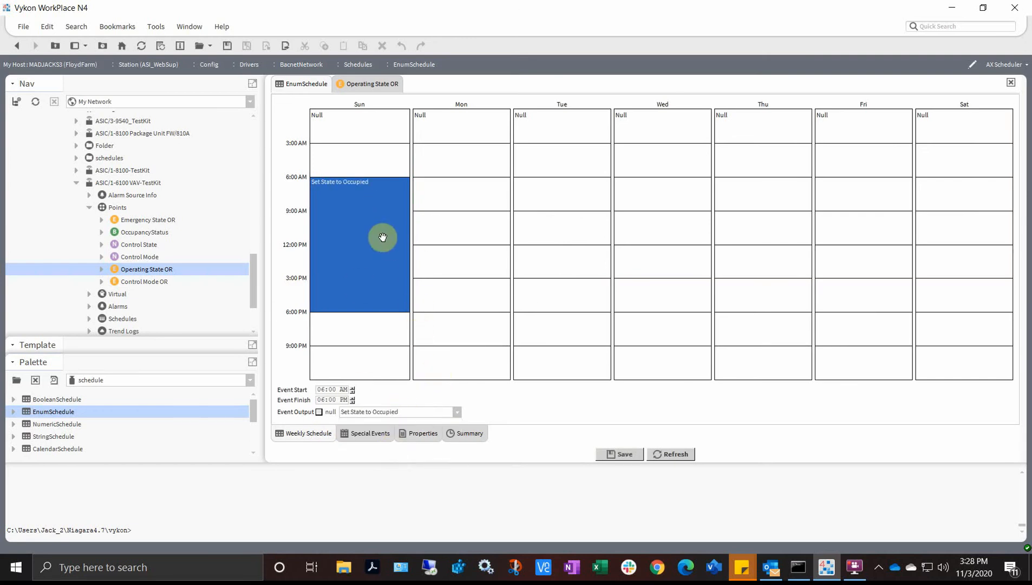
pyautogui.click(403, 271)
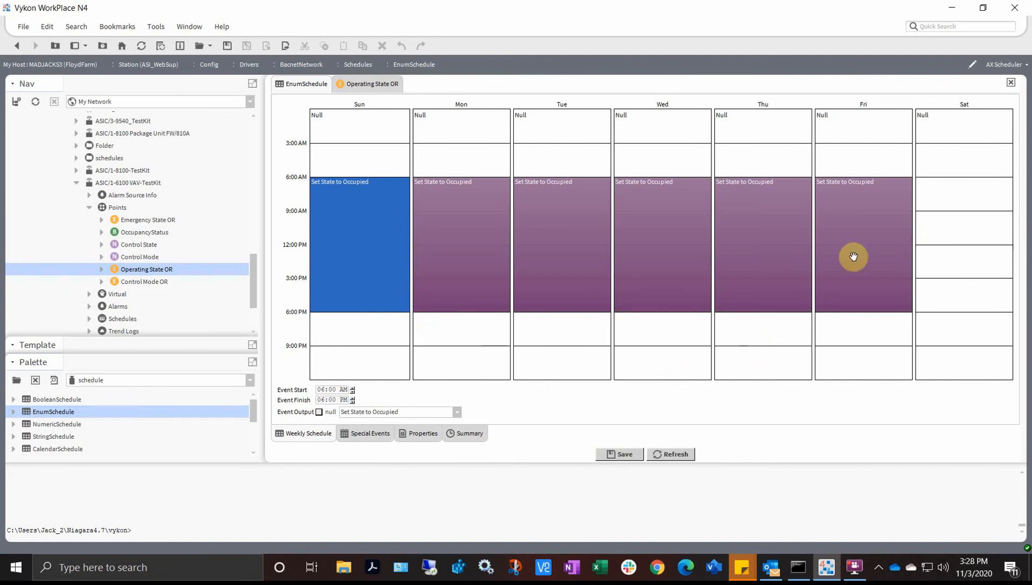
pyautogui.click(642, 454)
# Replace the EnumSchedule's null default output with Set State to Unoccupied, save, and return to the weekly schedule
pyautogui.click(420, 435)
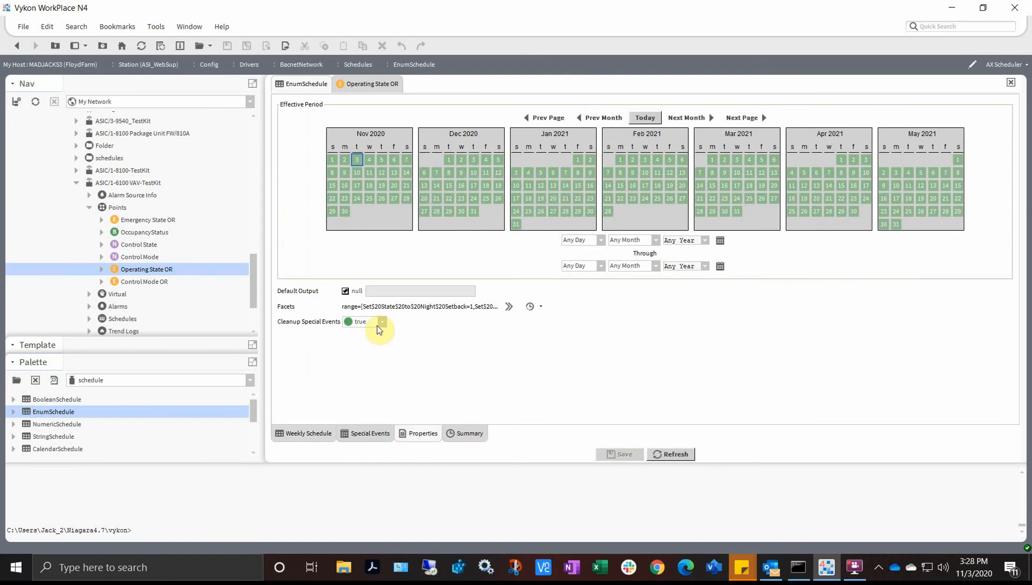
pyautogui.click(345, 291)
pyautogui.click(393, 296)
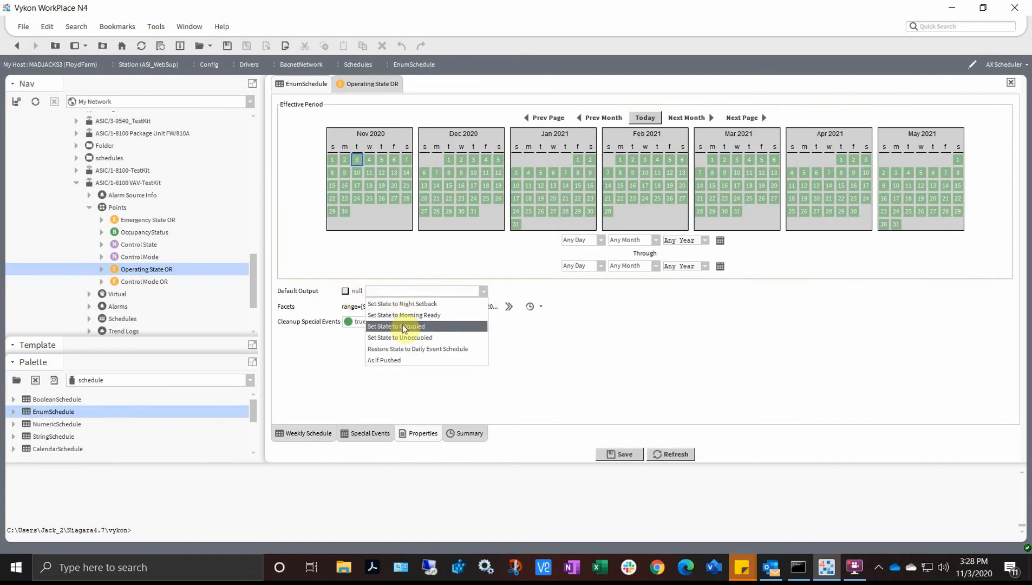
pyautogui.click(406, 336)
pyautogui.click(619, 454)
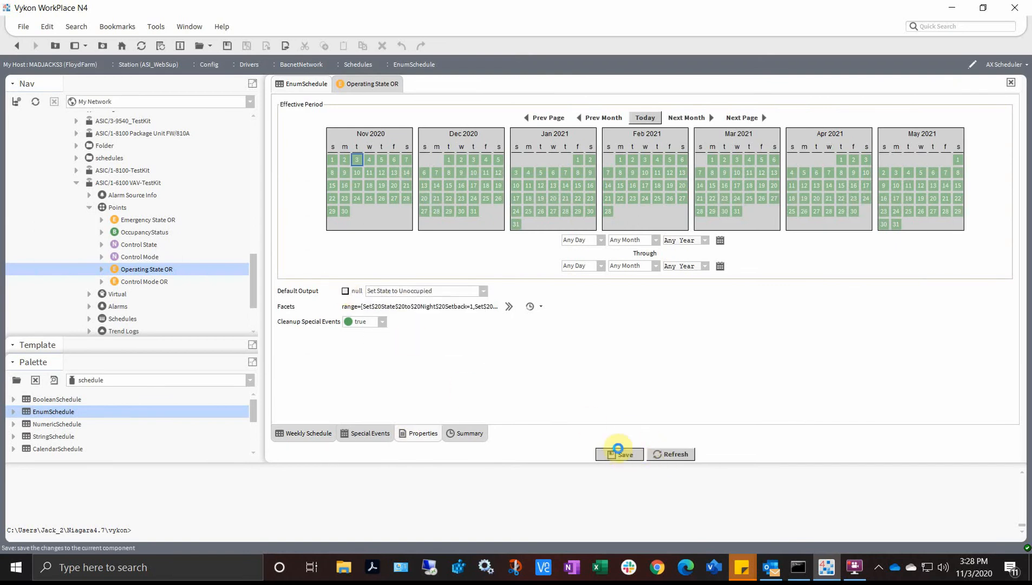
pyautogui.click(307, 433)
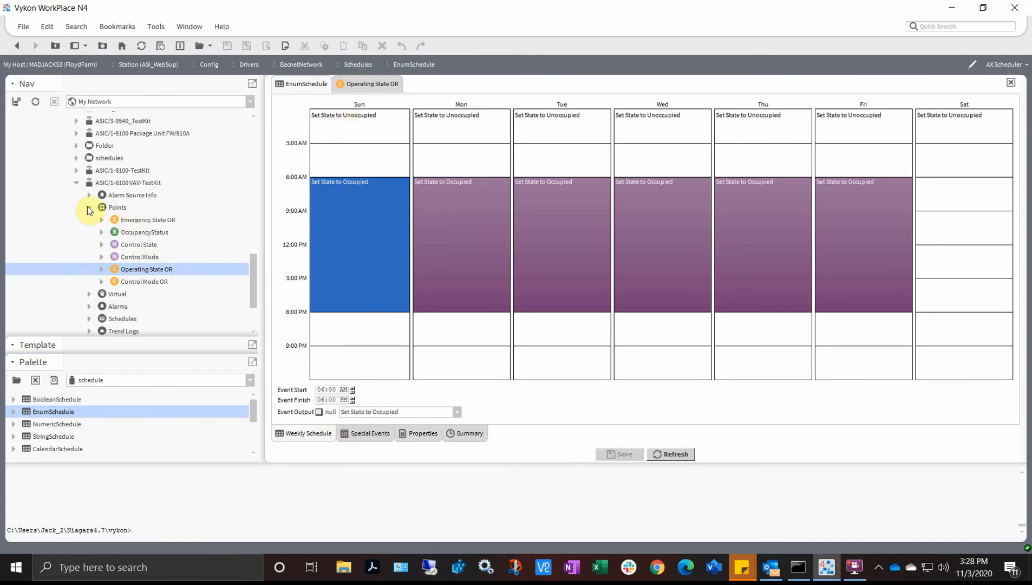
# Collapse the ASIC/1-6100 VAV-TestKit device and the local host's station tree to reach the ASICTemplateStation's drivers
pyautogui.click(78, 182)
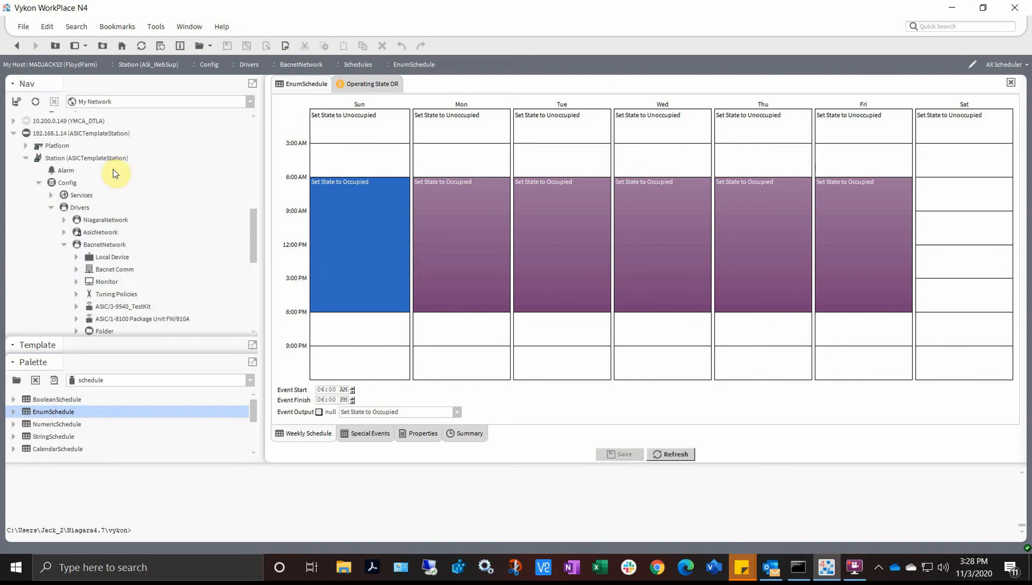
pyautogui.scroll(5, 106, 177)
pyautogui.scroll(2, 99, 183)
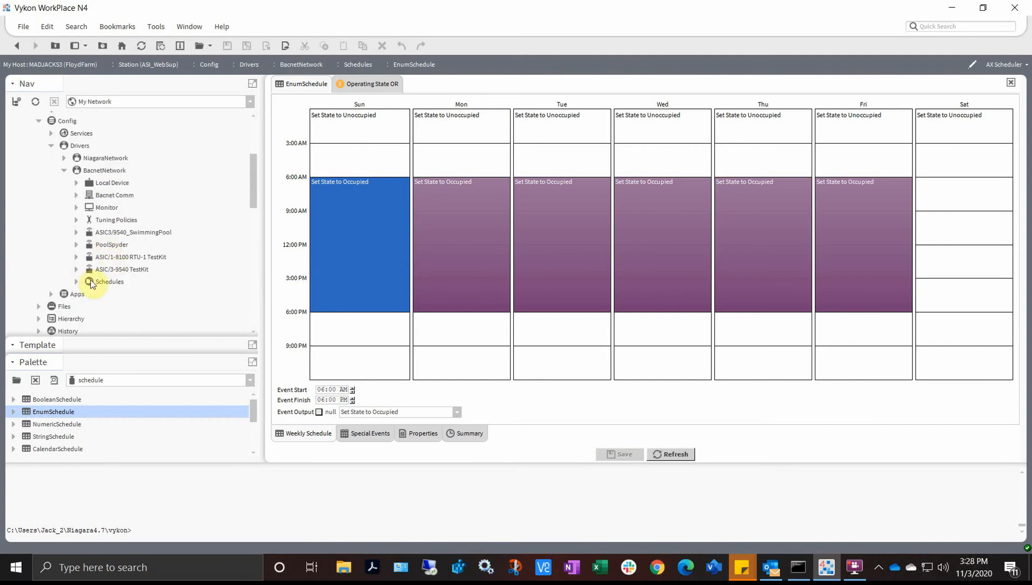
pyautogui.click(51, 145)
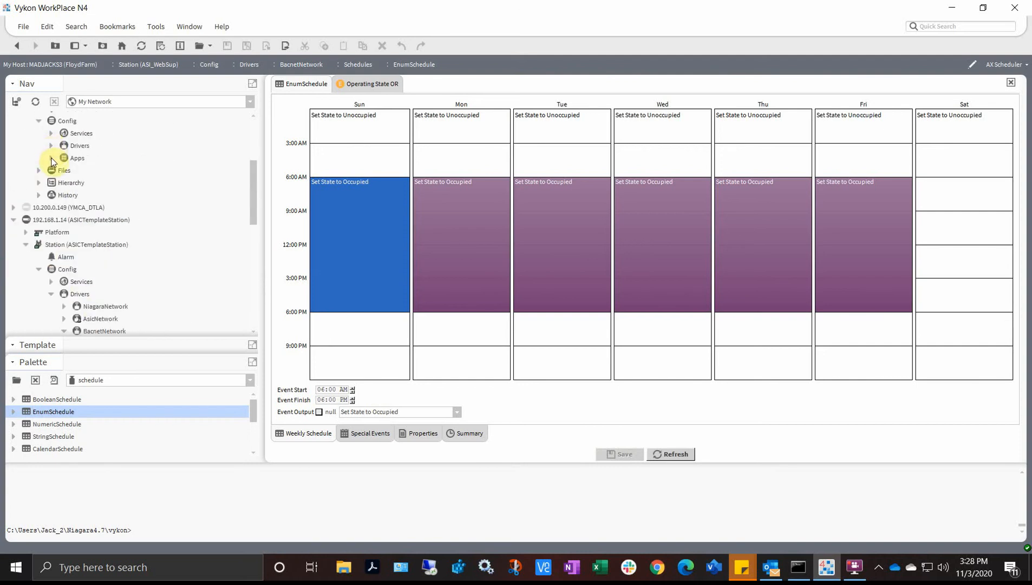
pyautogui.scroll(3, 32, 137)
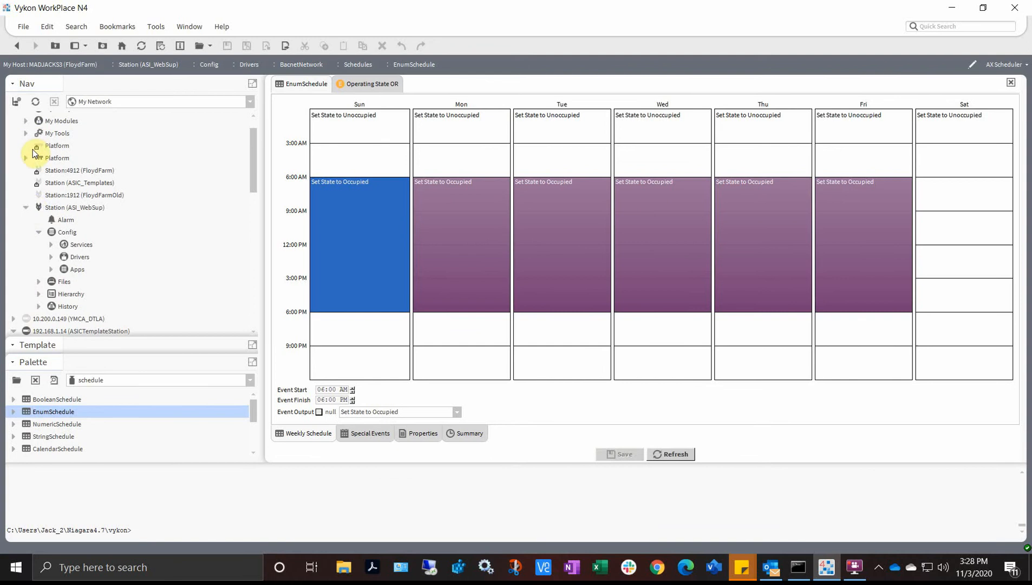
pyautogui.click(31, 208)
pyautogui.scroll(1, 27, 206)
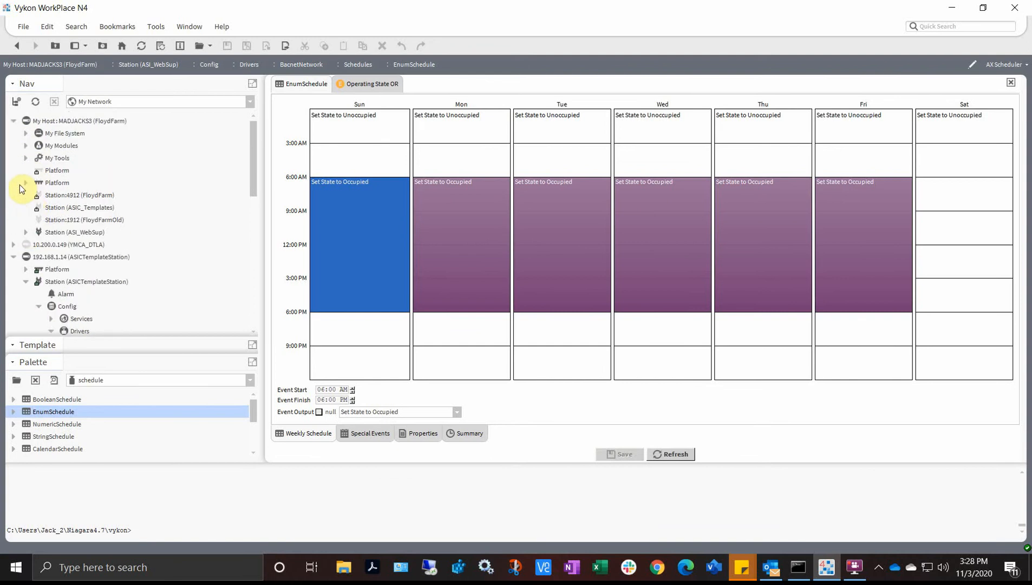
pyautogui.click(14, 121)
pyautogui.scroll(-1, 80, 198)
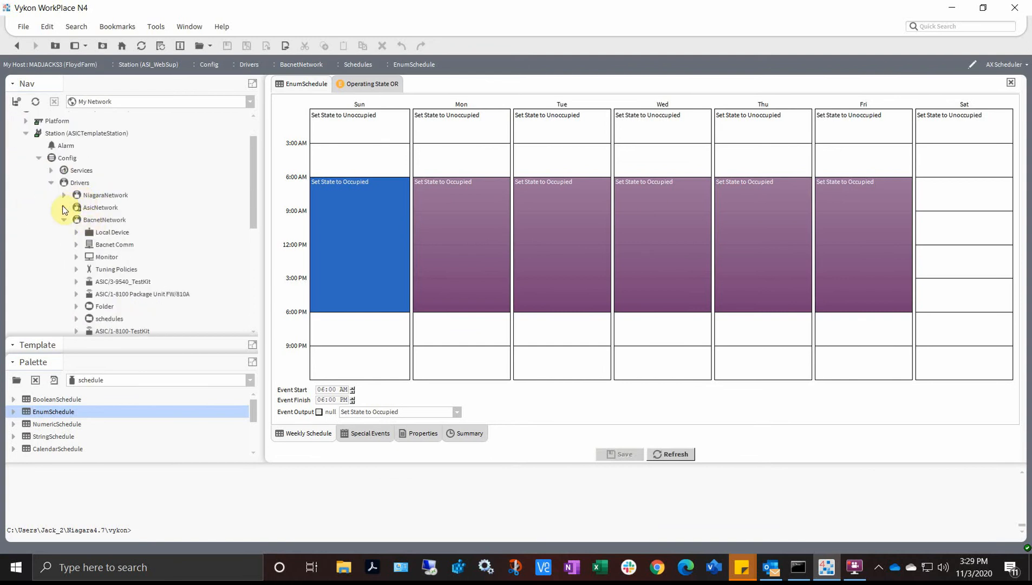
# Expand the ASI_WebSup station in the ASICTemplateStation's NiagaraNetwork and examine its connection settings
pyautogui.click(65, 196)
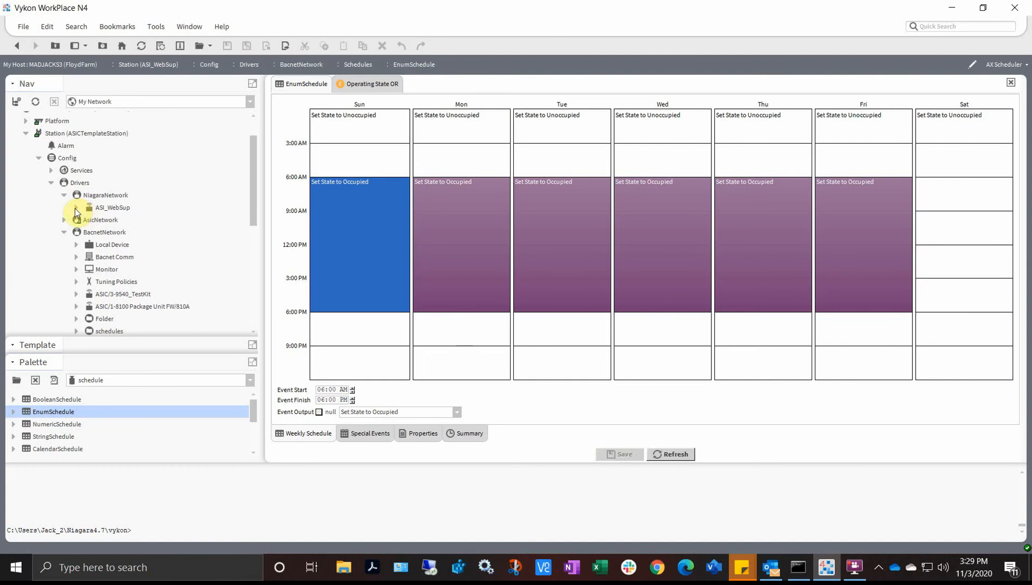
pyautogui.click(75, 208)
pyautogui.click(107, 195)
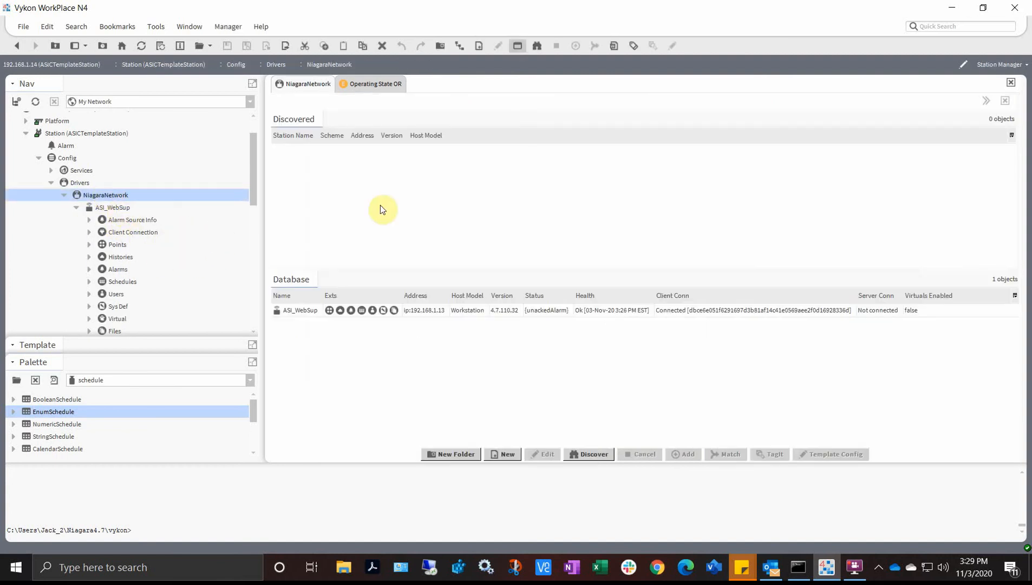
pyautogui.doubleClick(437, 307)
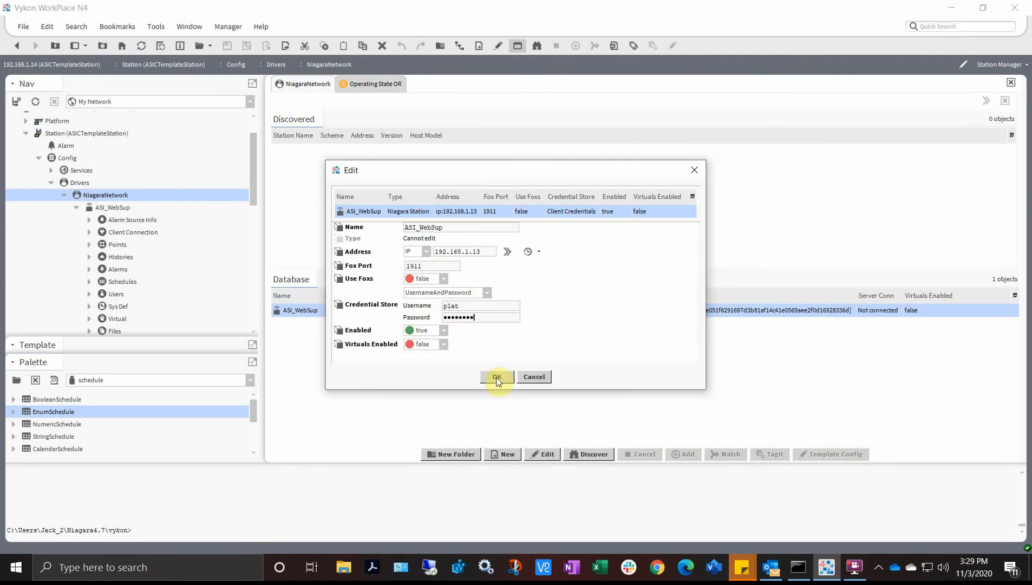
pyautogui.click(526, 373)
pyautogui.click(341, 350)
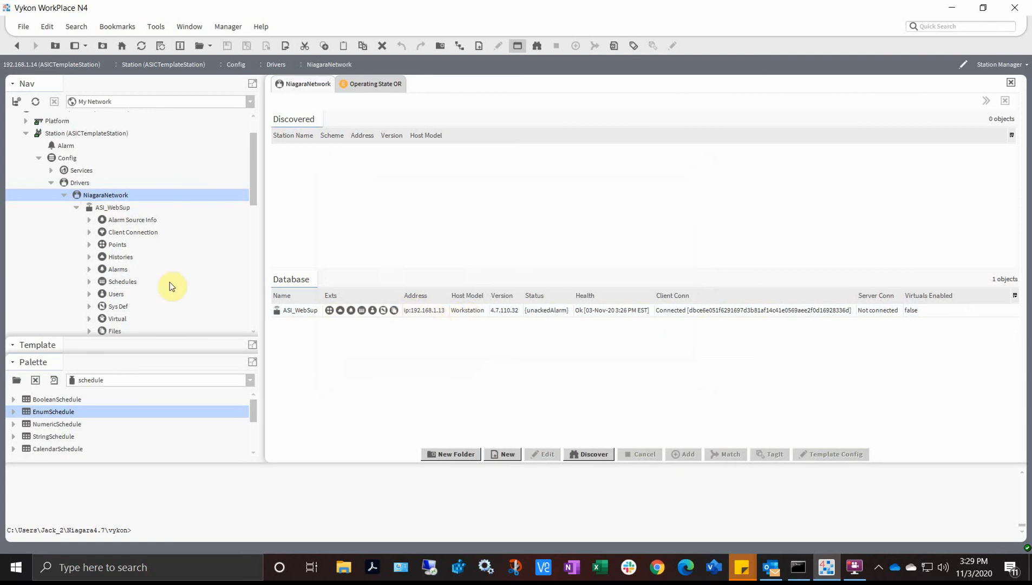
# Discover the schedules of ASI_WebSup and add EnumSchedule1 from its BacnetNetwork Schedules folder with the default name
pyautogui.scroll(-2, 124, 248)
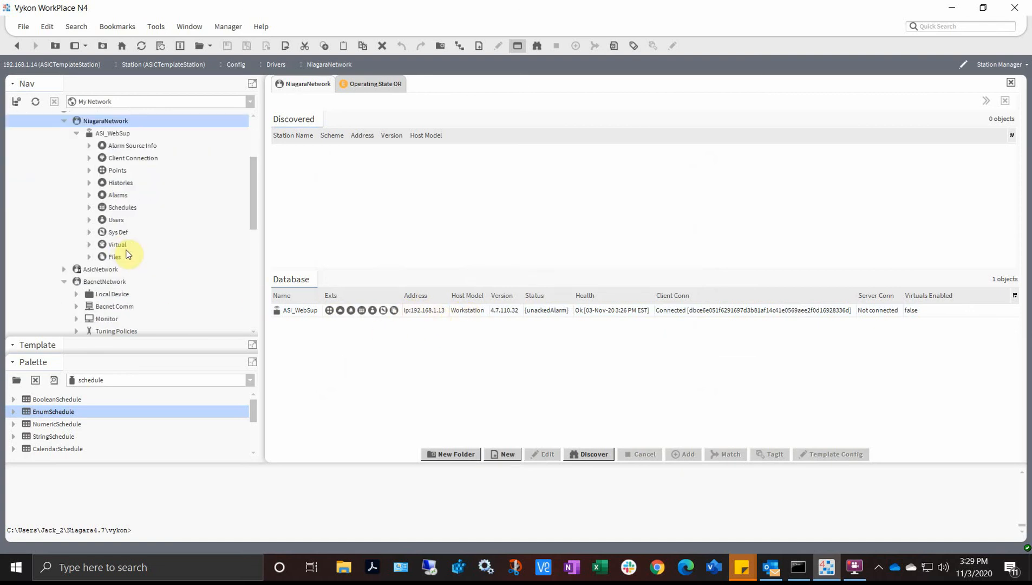
pyautogui.click(115, 208)
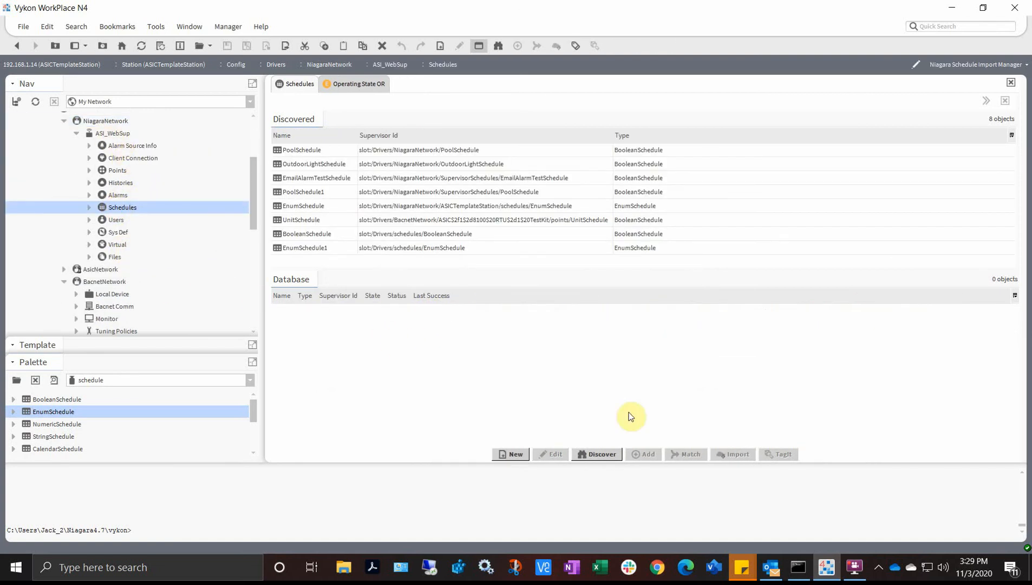
pyautogui.click(599, 454)
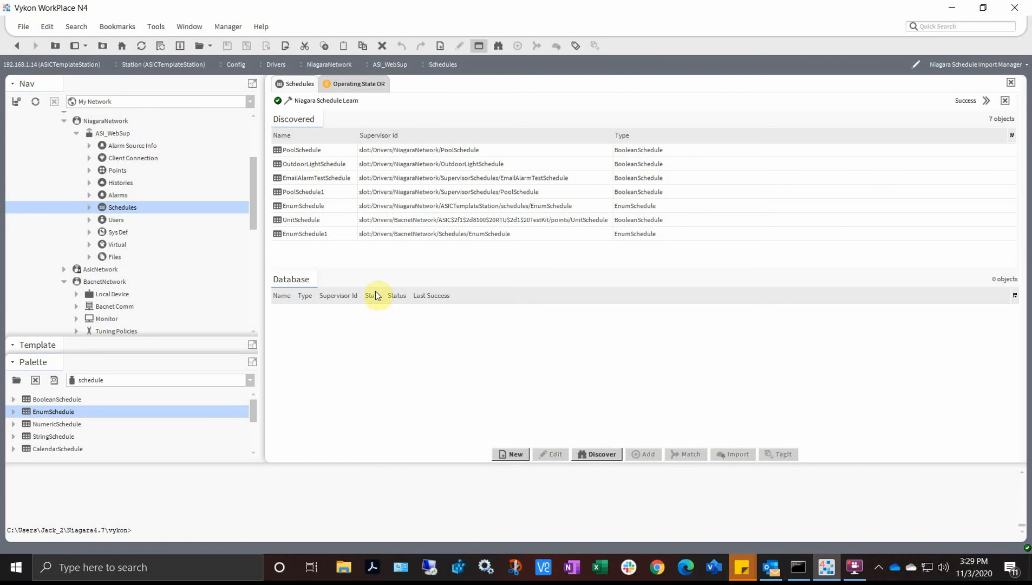
pyautogui.click(455, 235)
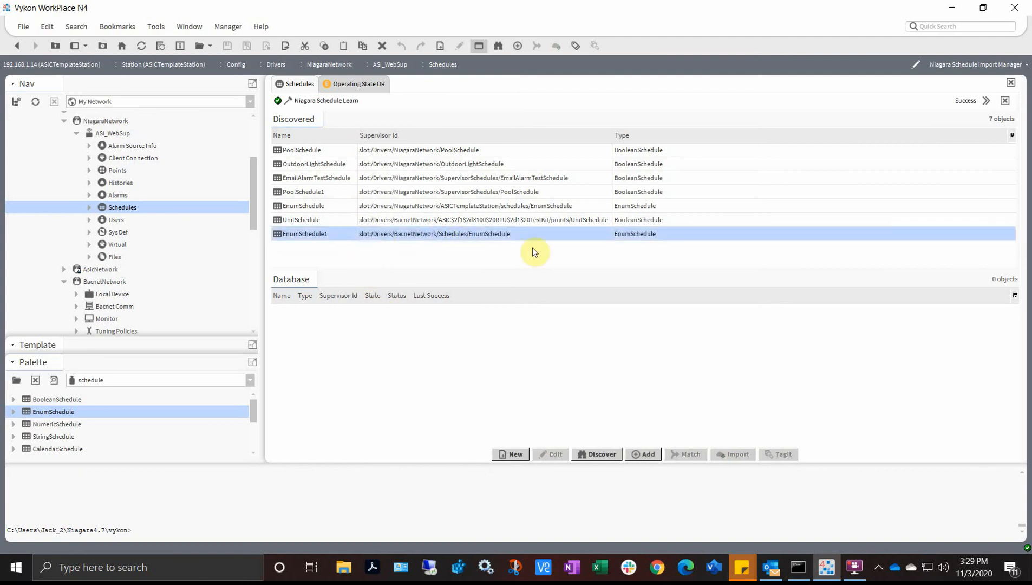
pyautogui.doubleClick(317, 233)
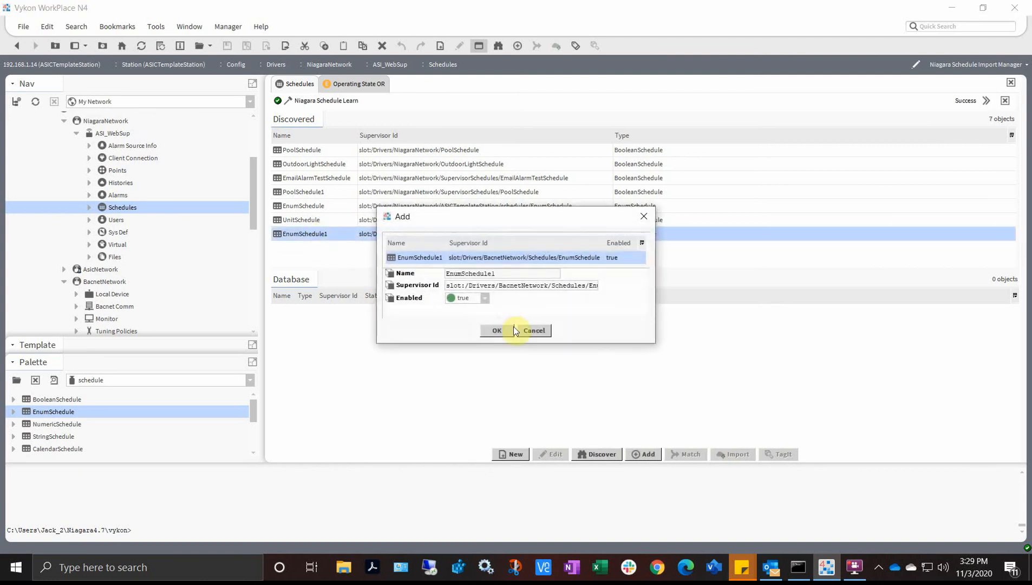
pyautogui.click(496, 331)
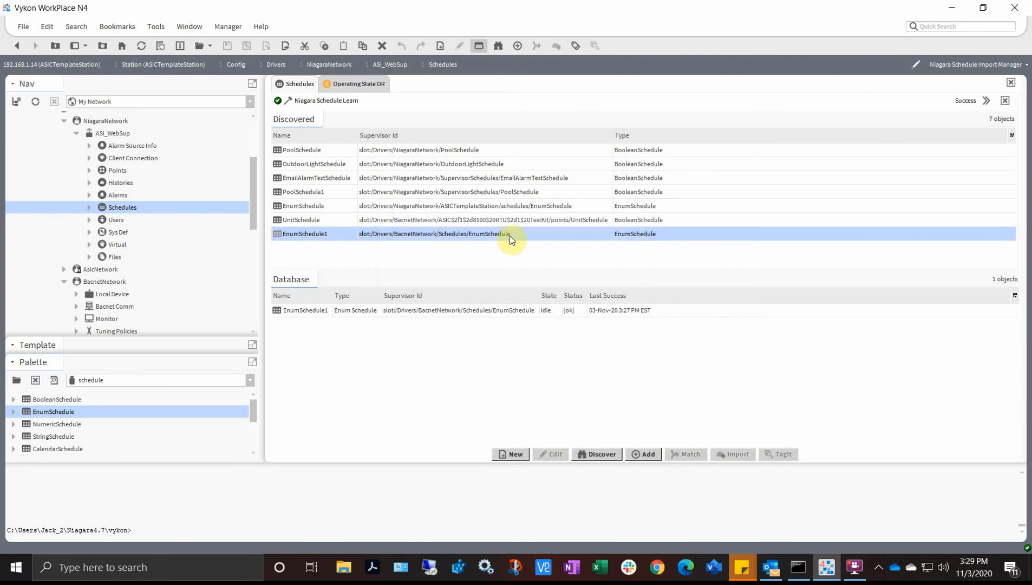
# Open the imported EnumSchedule1 under ASI_WebSup's schedules and examine its weekly events' times and outputs
pyautogui.click(312, 312)
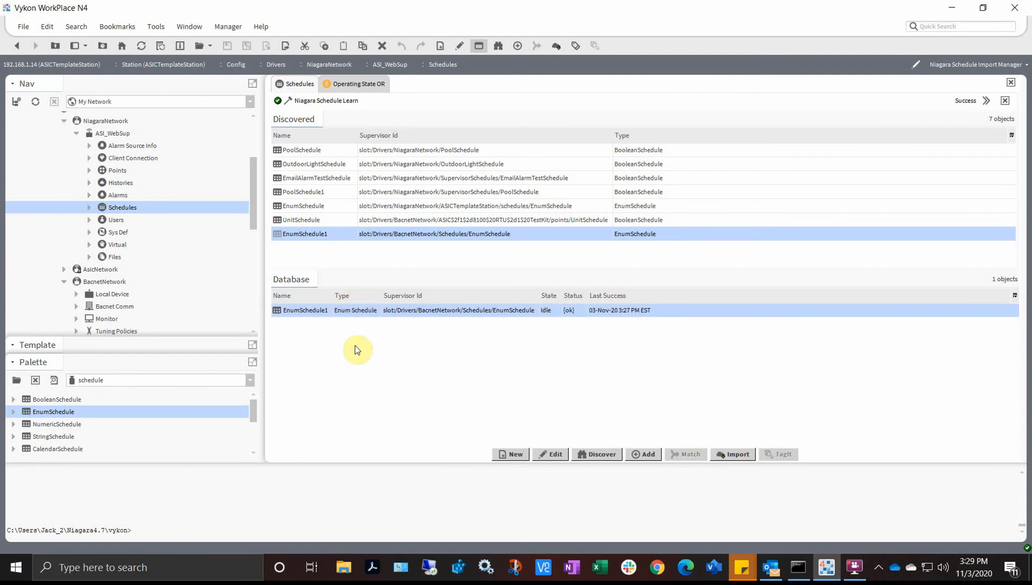
pyautogui.click(330, 331)
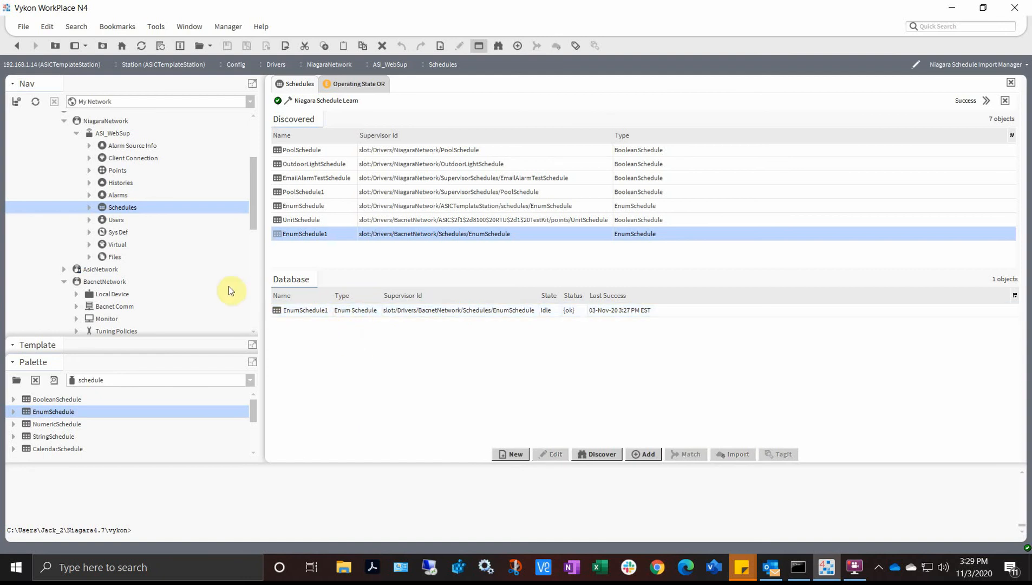
pyautogui.click(90, 208)
pyautogui.doubleClick(130, 232)
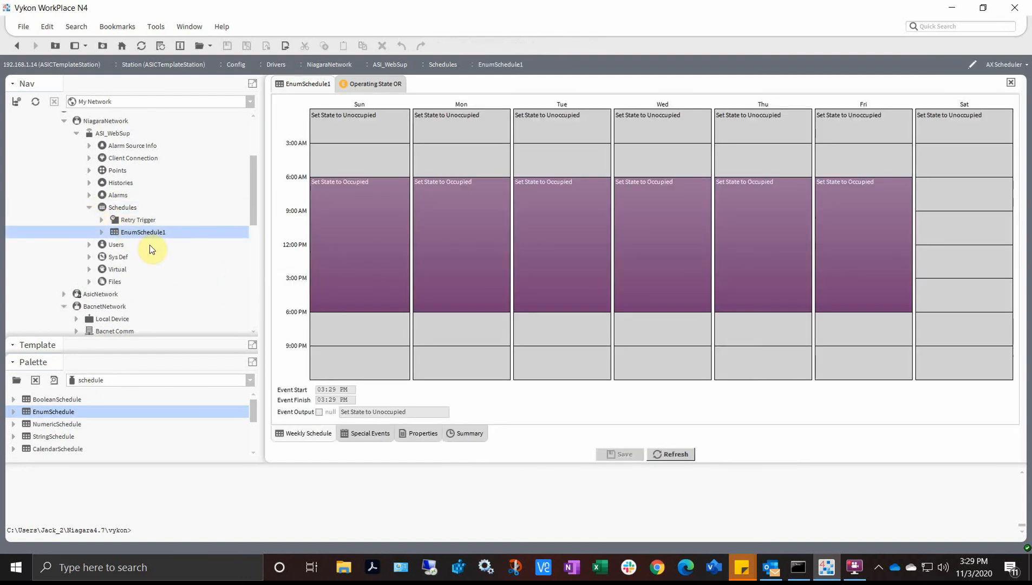
pyautogui.click(357, 212)
pyautogui.click(437, 293)
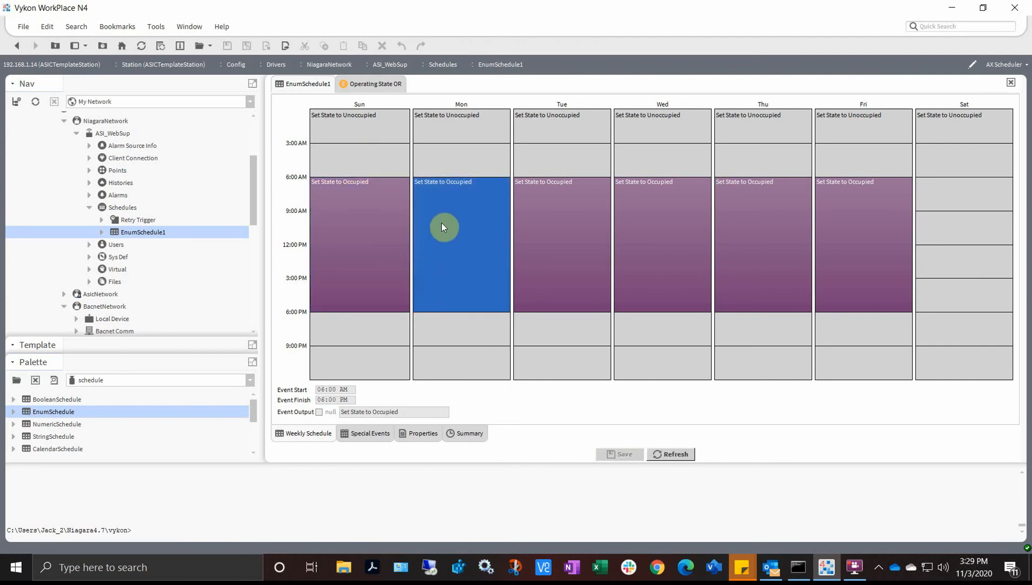
pyautogui.click(608, 209)
pyautogui.click(687, 223)
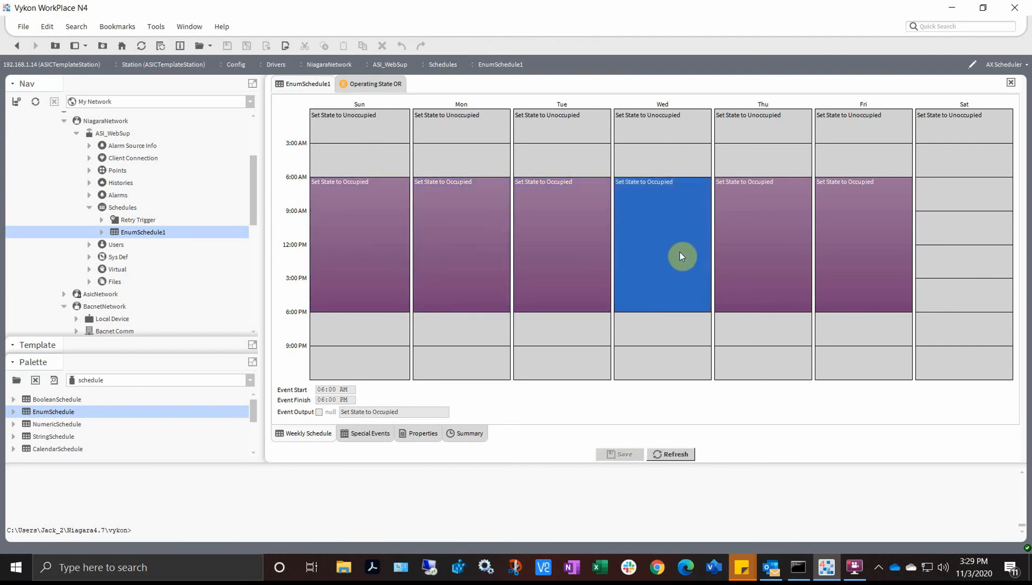
pyautogui.click(756, 228)
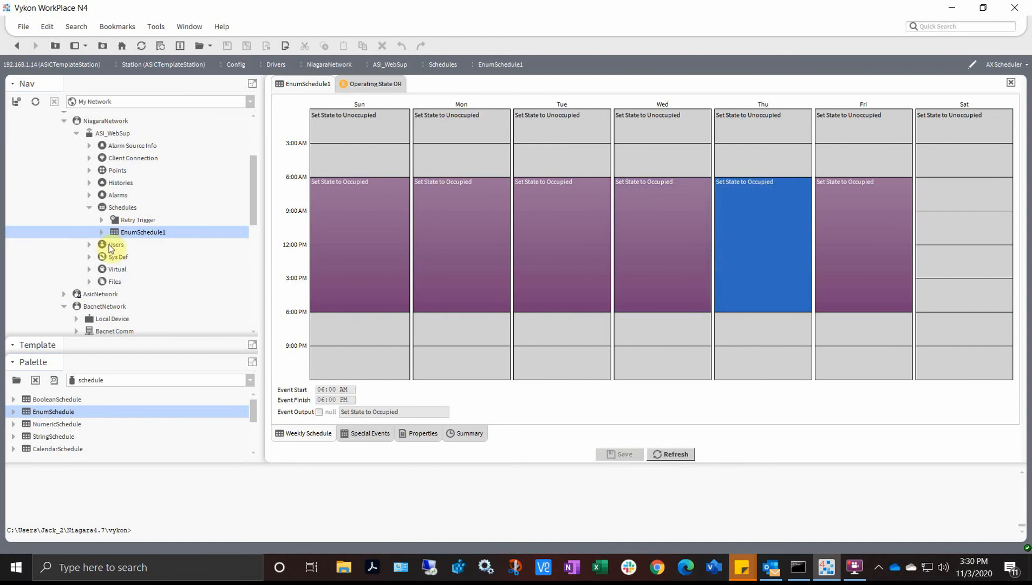
# Mark the imported EnumSchedule1 for linking and open the points of the ASIC/1-6100 VAV-TestKit to reach Operating State OR
pyautogui.rightClick(154, 230)
pyautogui.click(179, 351)
pyautogui.click(77, 133)
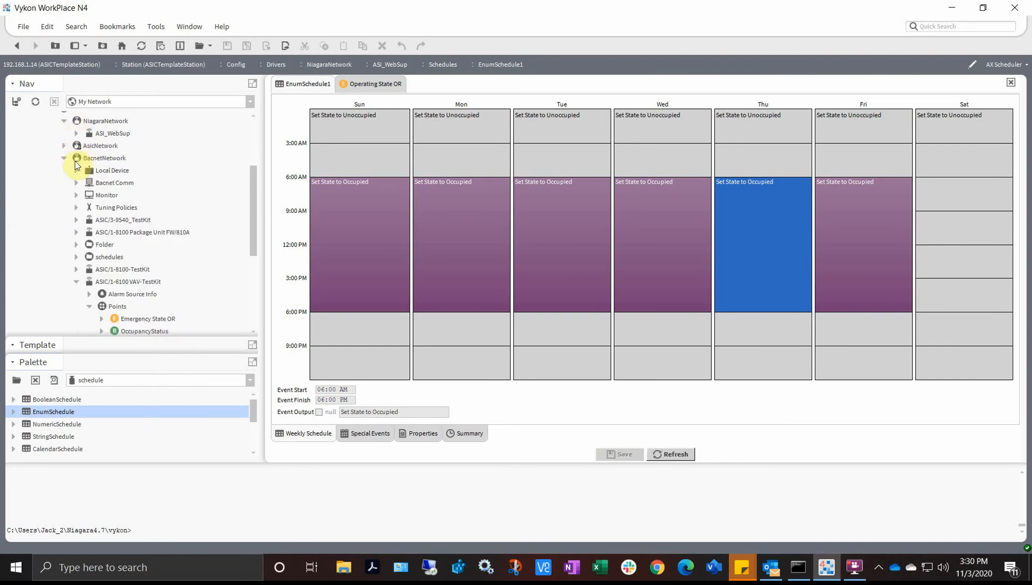
pyautogui.scroll(-1, 105, 287)
pyautogui.scroll(-1, 105, 287)
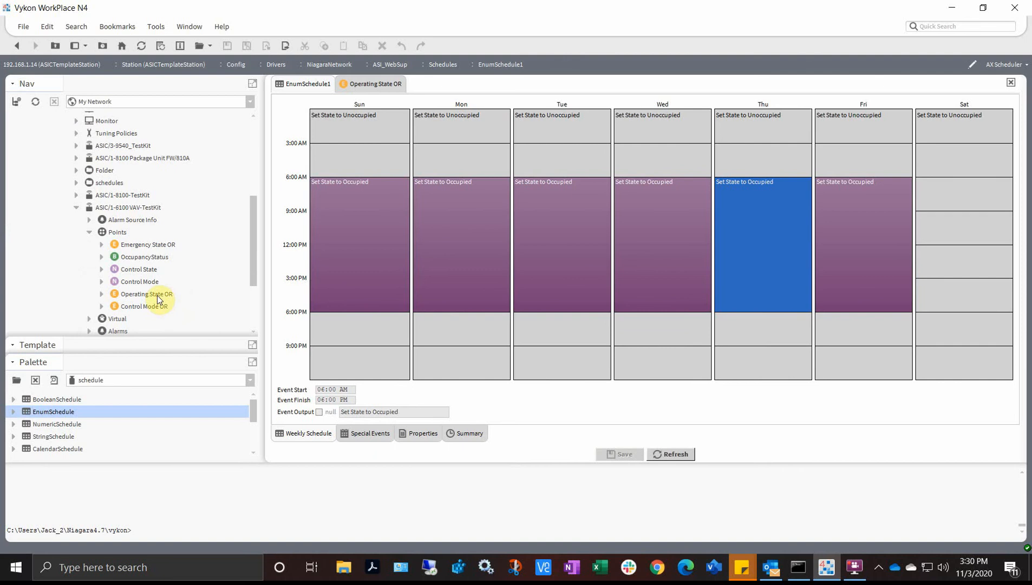
pyautogui.click(117, 232)
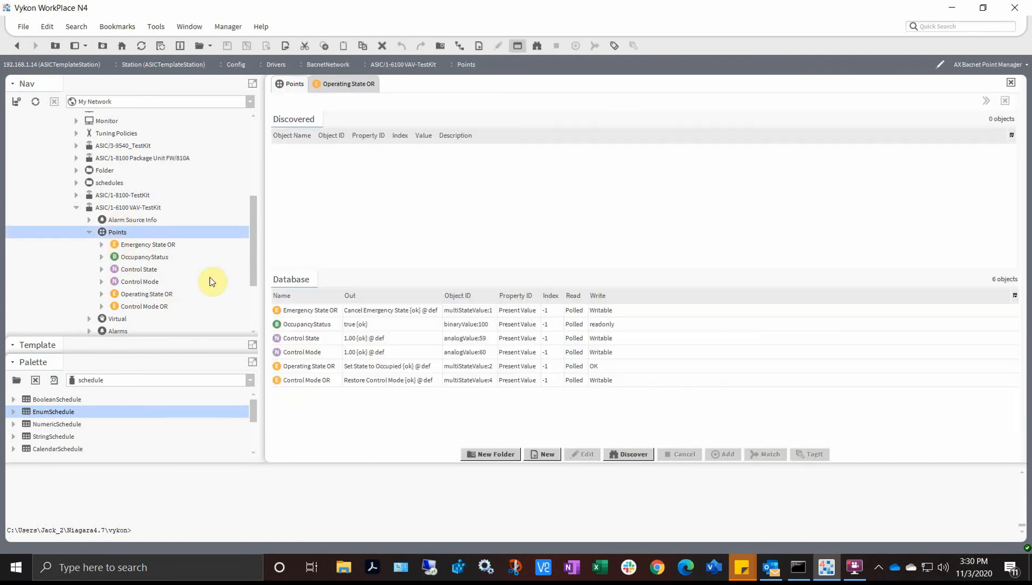
pyautogui.click(486, 368)
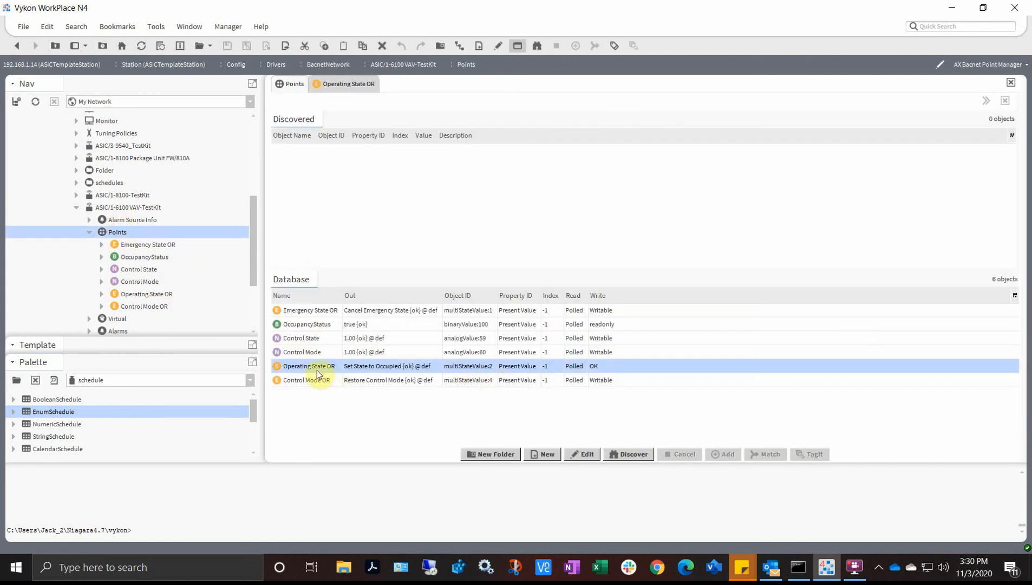
pyautogui.click(141, 196)
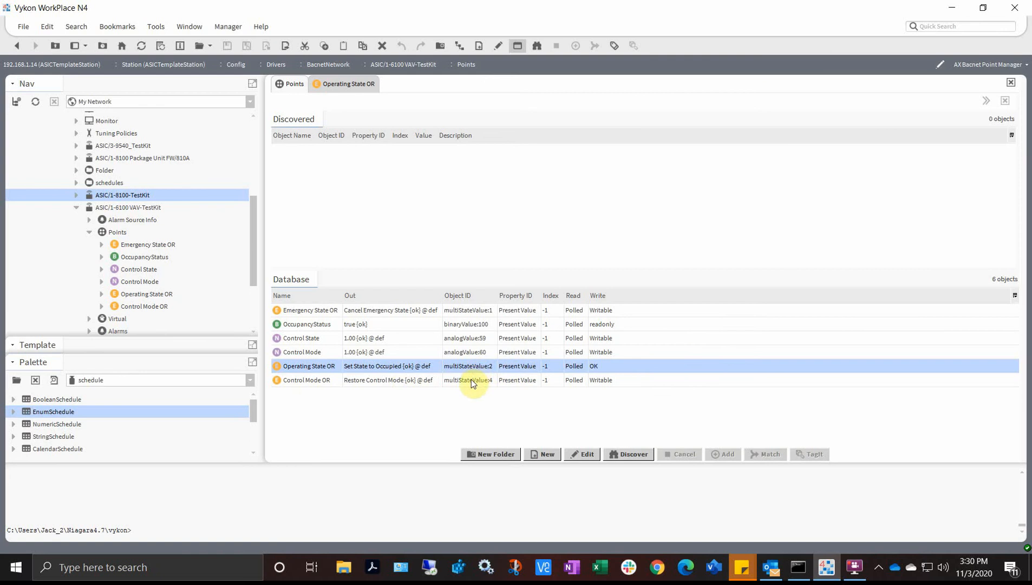
# Link the marked EnumSchedule1's Out to the Set action of the Operating State OR point
pyautogui.rightClick(299, 369)
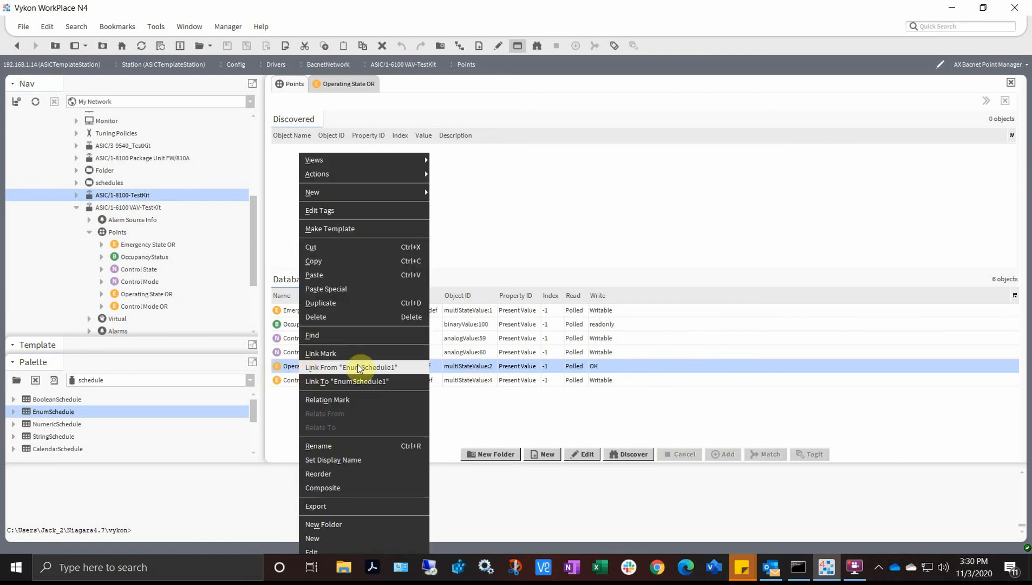
pyautogui.click(364, 370)
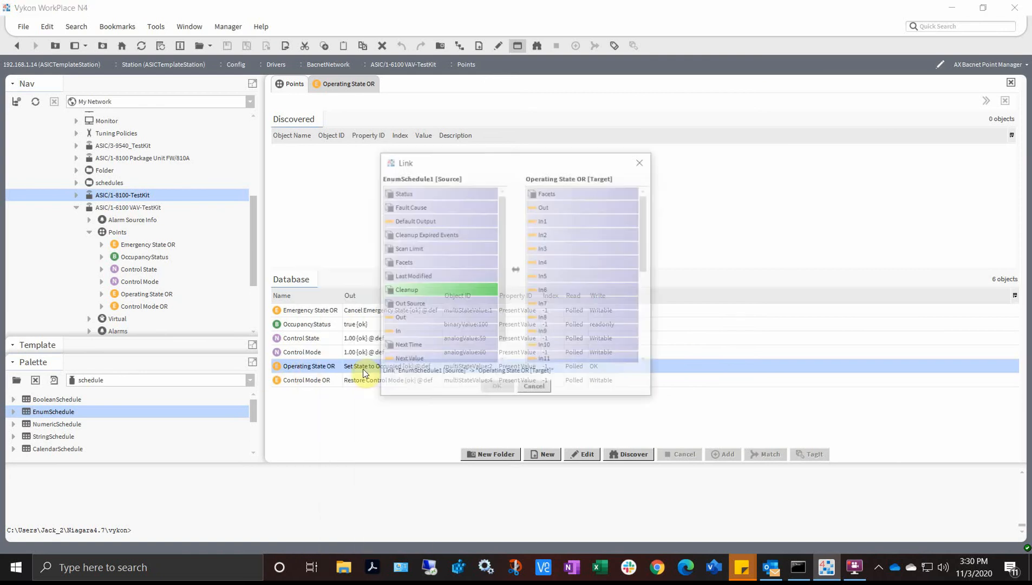
pyautogui.click(411, 322)
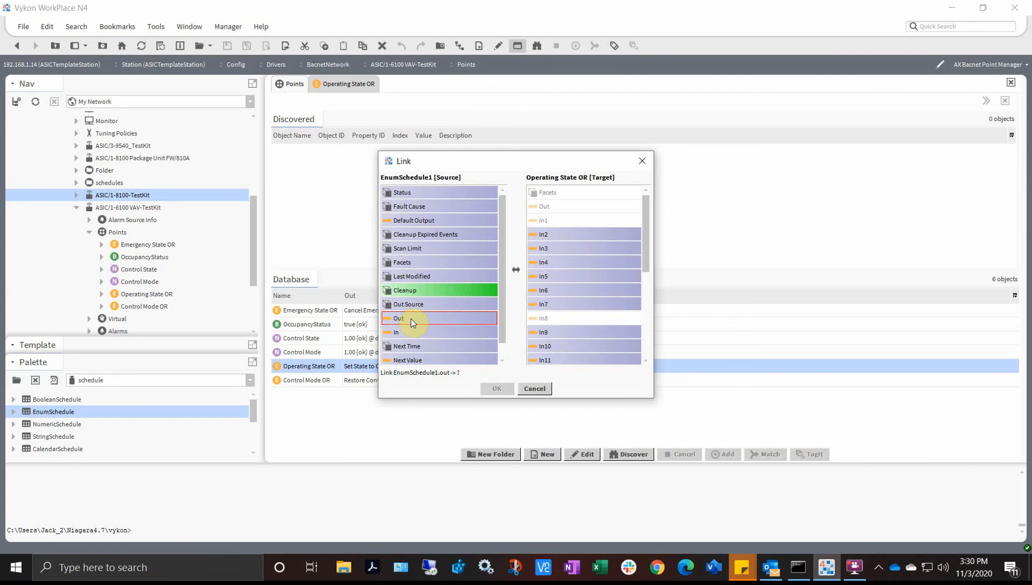
pyautogui.click(573, 299)
pyautogui.scroll(-2, 571, 301)
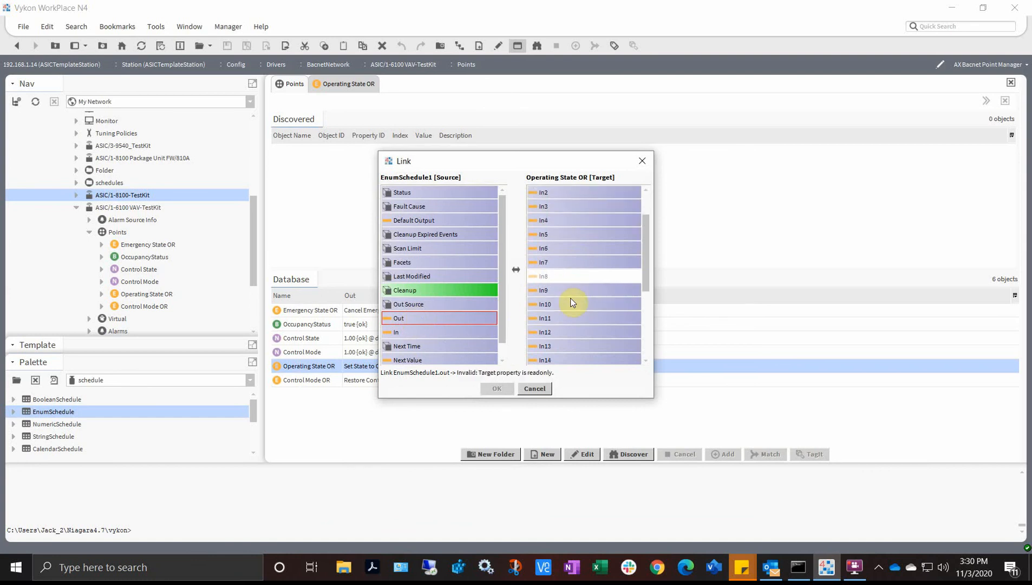
pyautogui.click(567, 319)
pyautogui.click(566, 320)
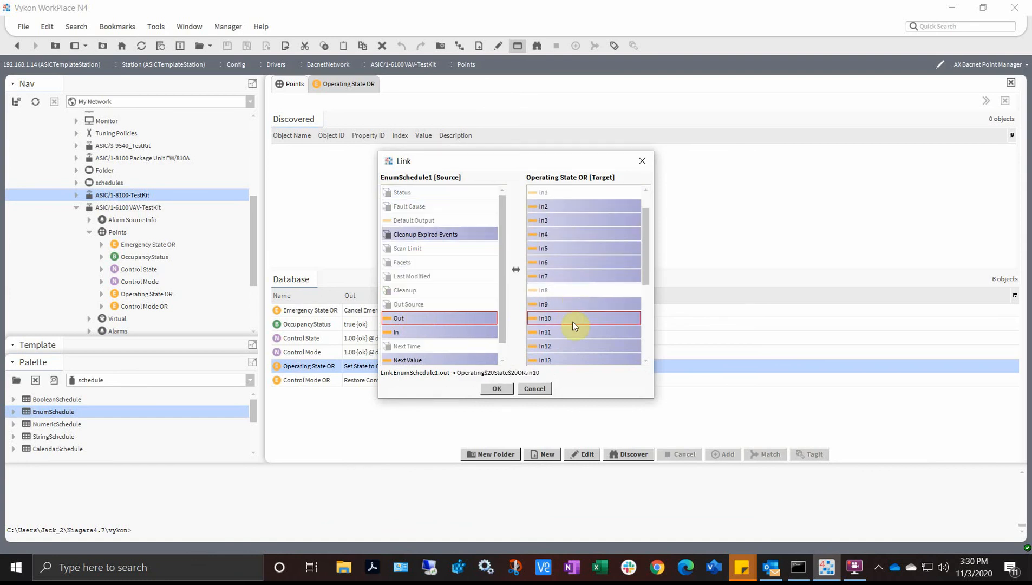
pyautogui.scroll(-3, 560, 319)
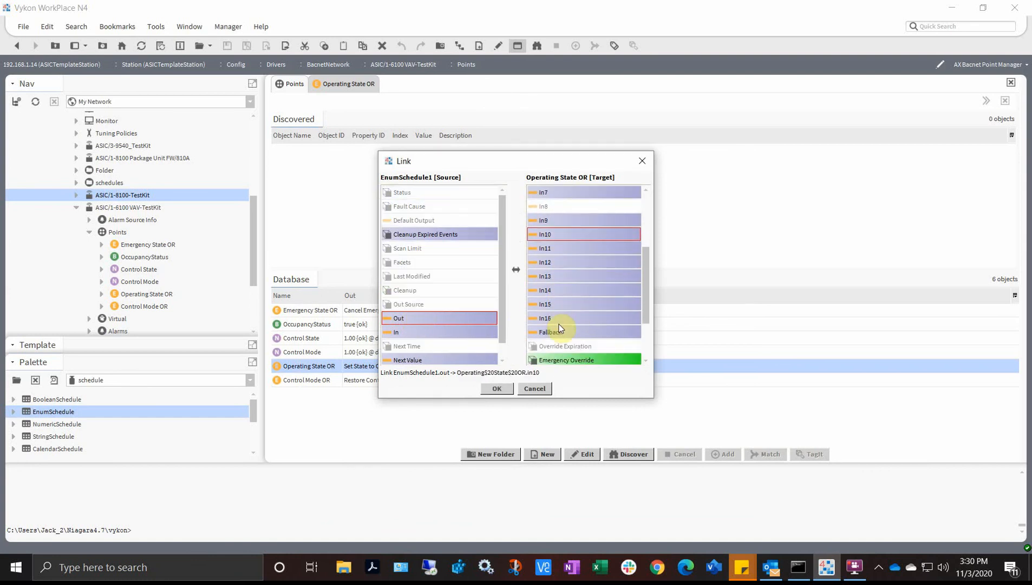
pyautogui.click(559, 318)
pyautogui.scroll(-3, 585, 293)
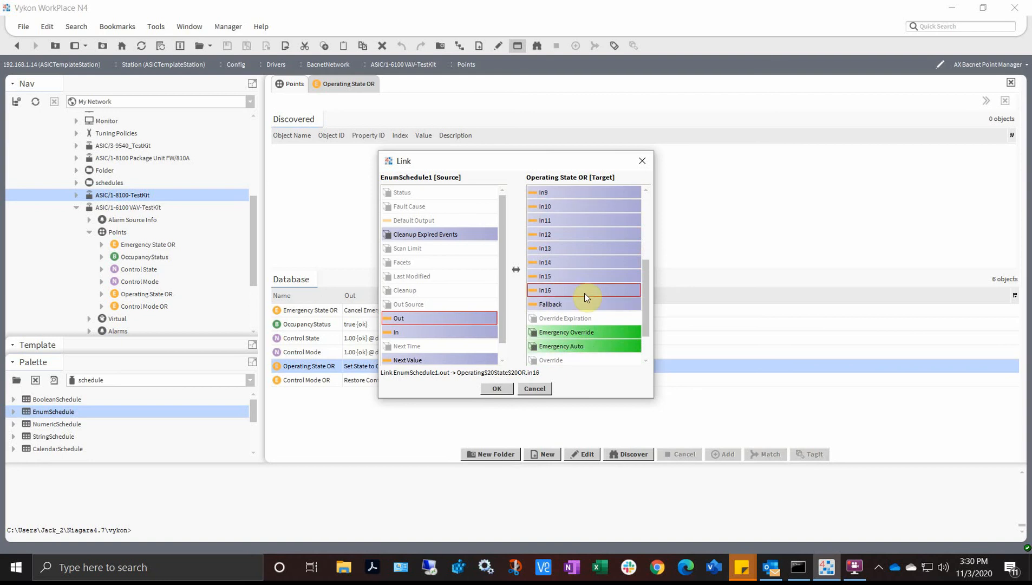
pyautogui.click(554, 346)
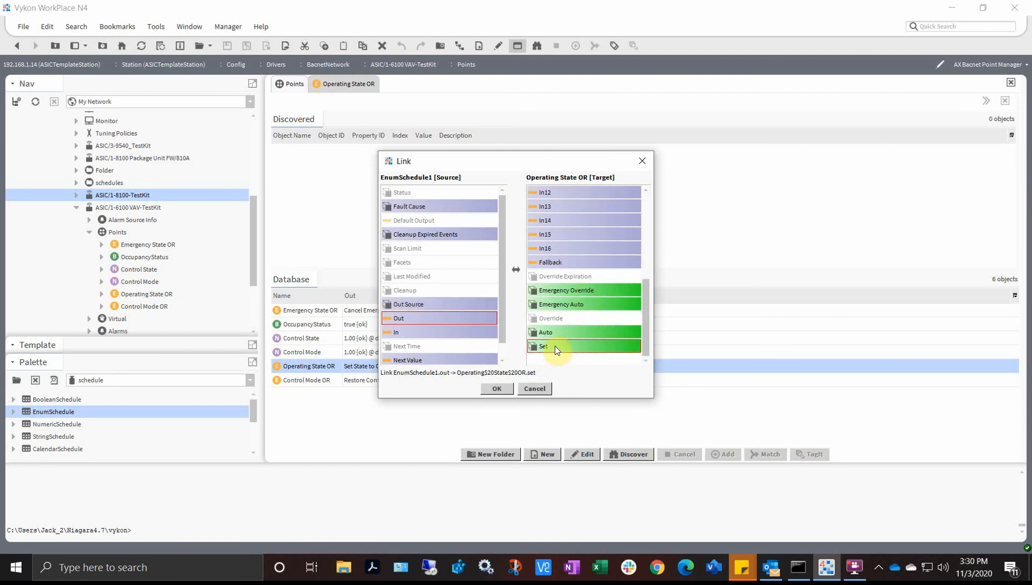
pyautogui.click(494, 389)
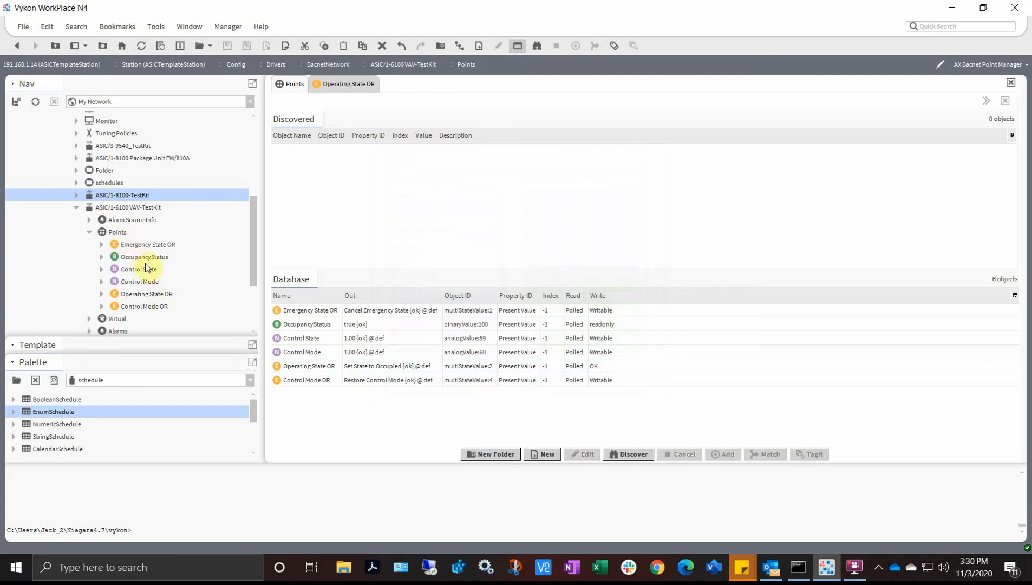
# View the VAV-TestKit points' wire sheet and check the Operating State OR point's property sheet for its inputs and output
pyautogui.rightClick(120, 231)
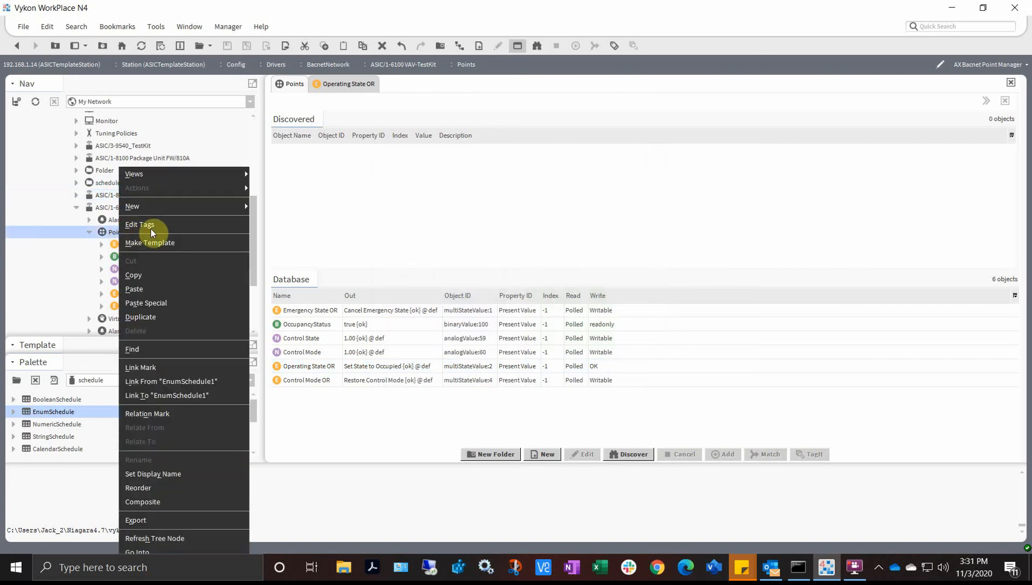
pyautogui.moveTo(206, 175)
pyautogui.click(279, 212)
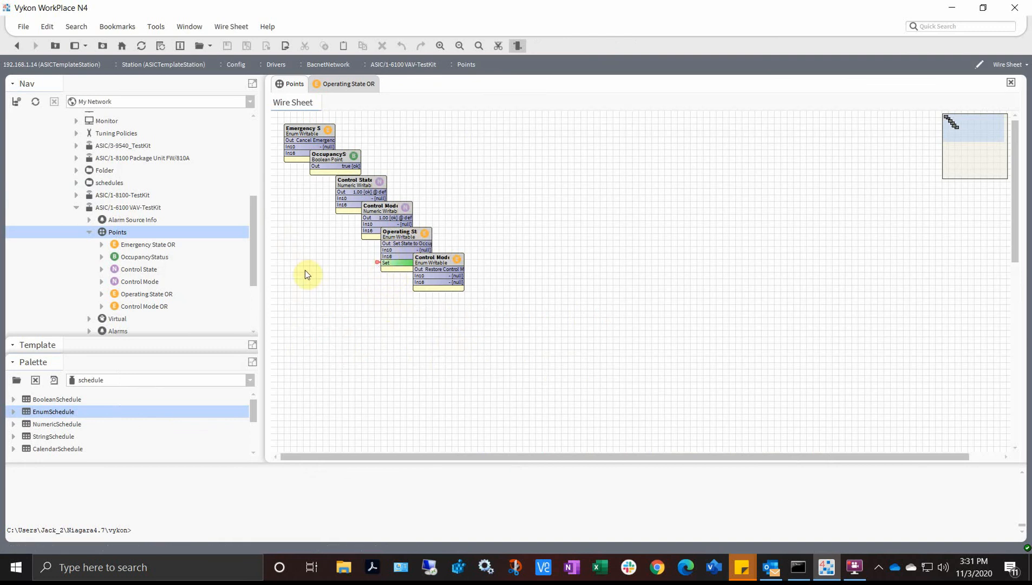
pyautogui.scroll(4, 143, 224)
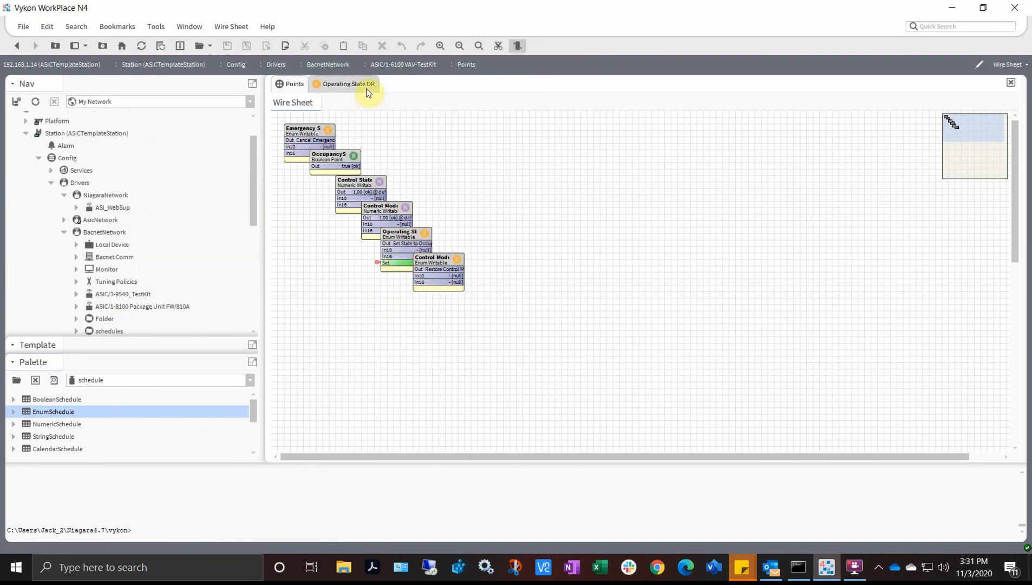
pyautogui.scroll(1, 154, 202)
pyautogui.click(321, 85)
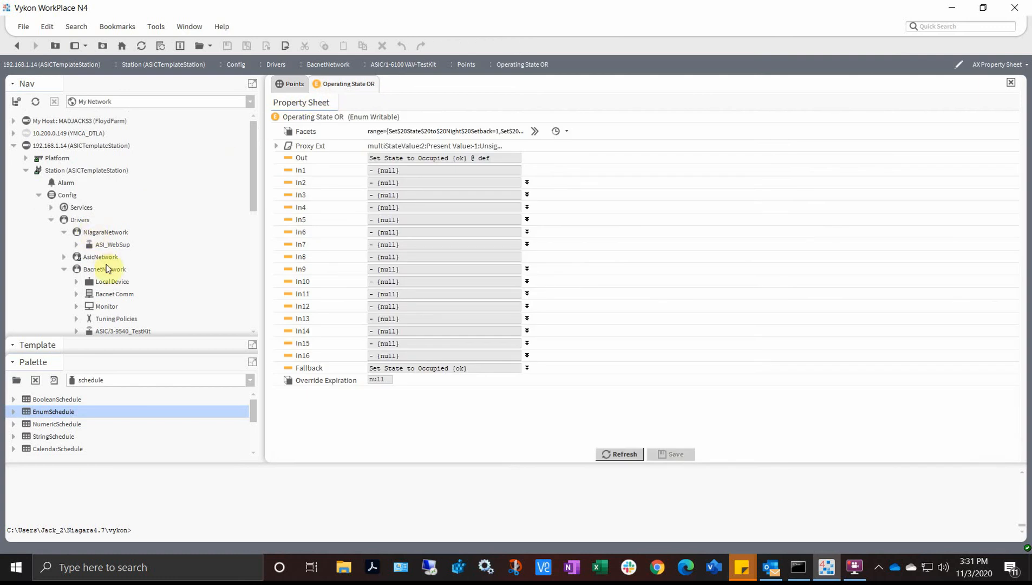
# Open the source EnumSchedule in the local host's ASI_WebSup station, inside the BacnetNetwork's Schedules folder
pyautogui.click(15, 146)
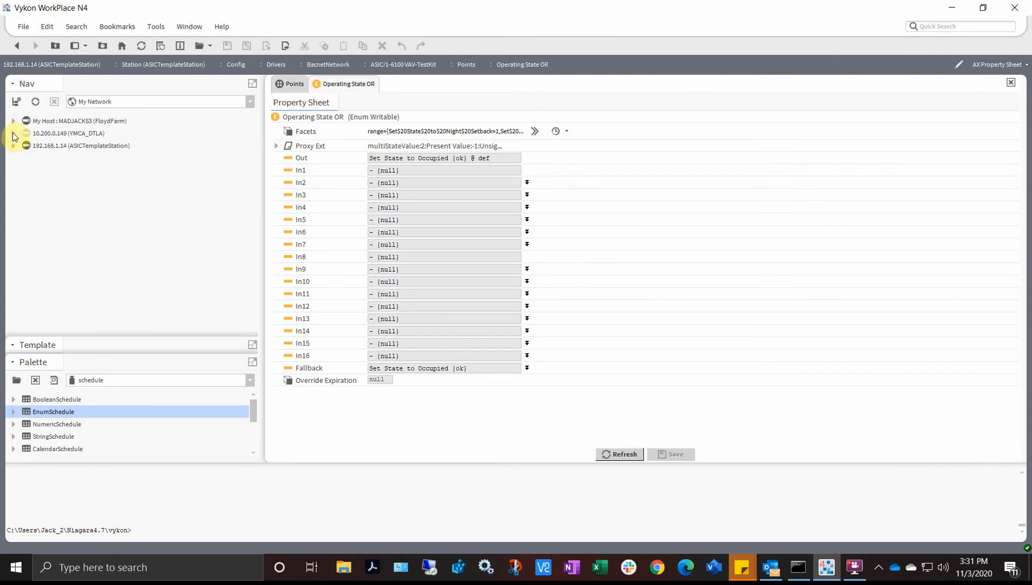
pyautogui.click(14, 121)
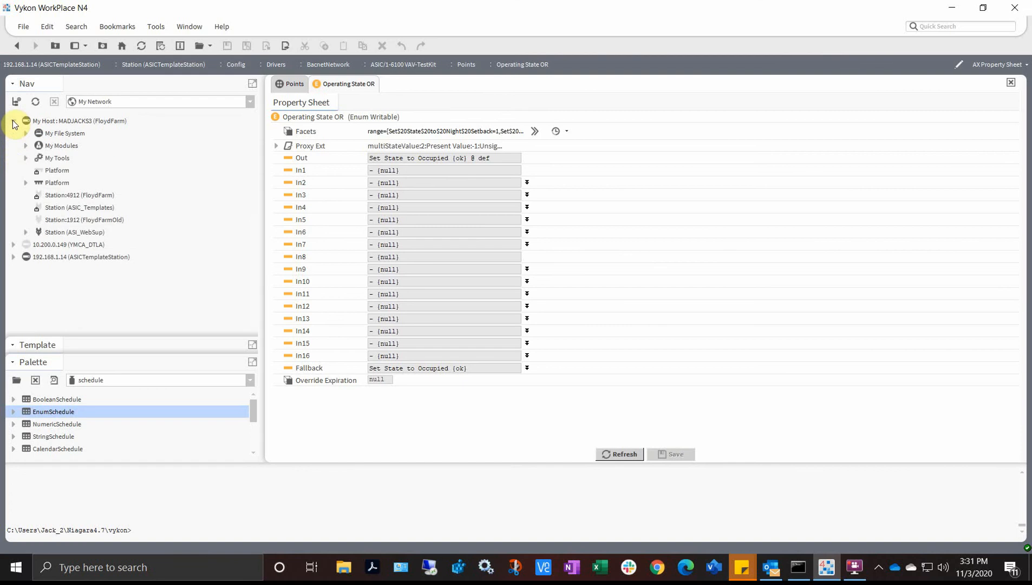
pyautogui.click(26, 231)
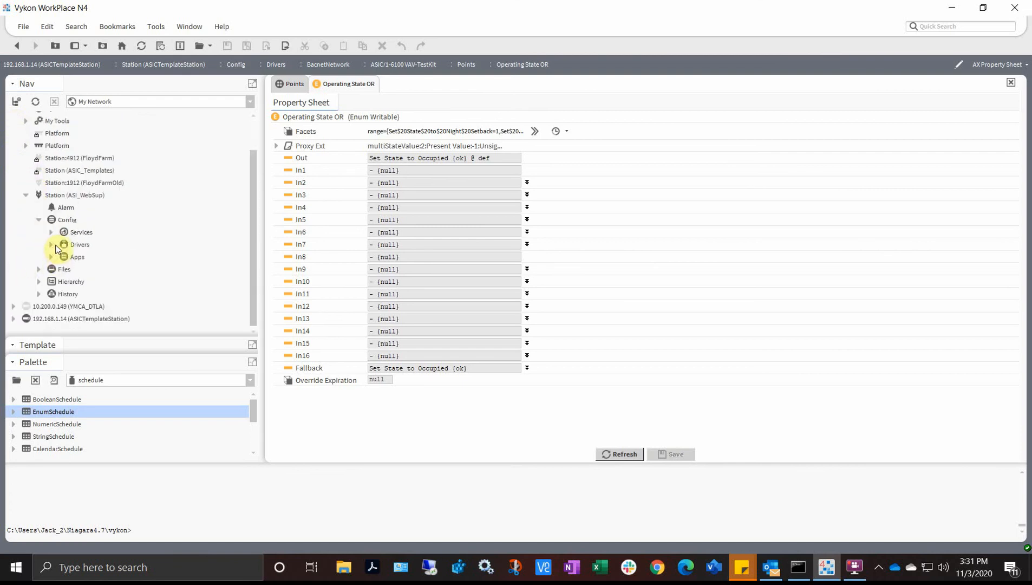
pyautogui.click(51, 244)
pyautogui.scroll(-1, 81, 280)
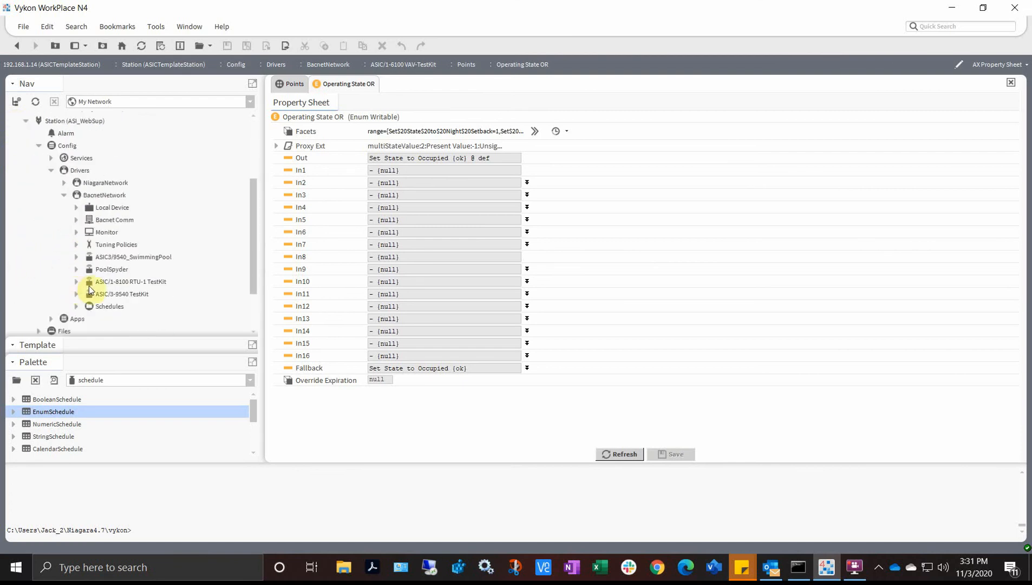
pyautogui.click(77, 306)
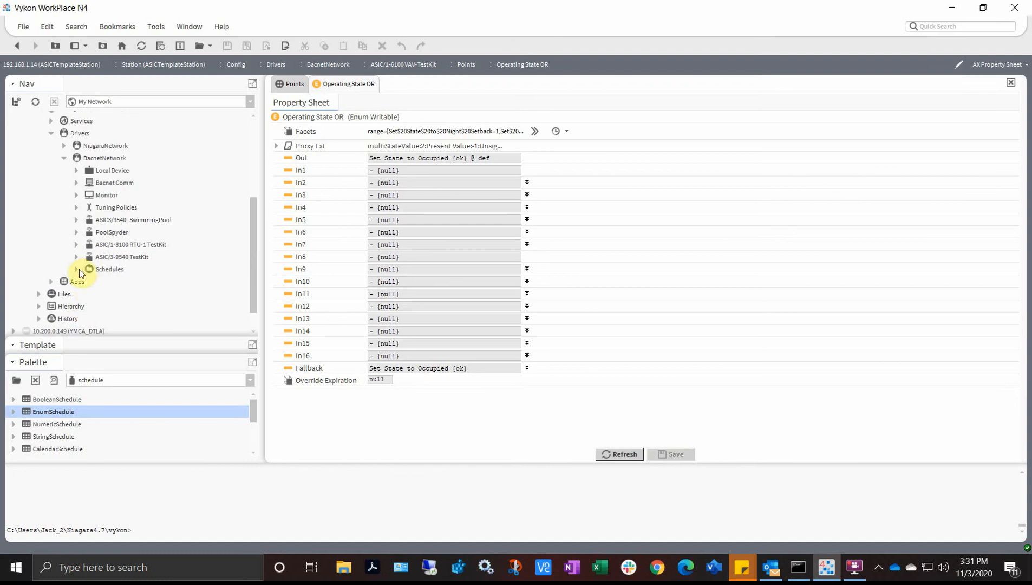
pyautogui.doubleClick(107, 283)
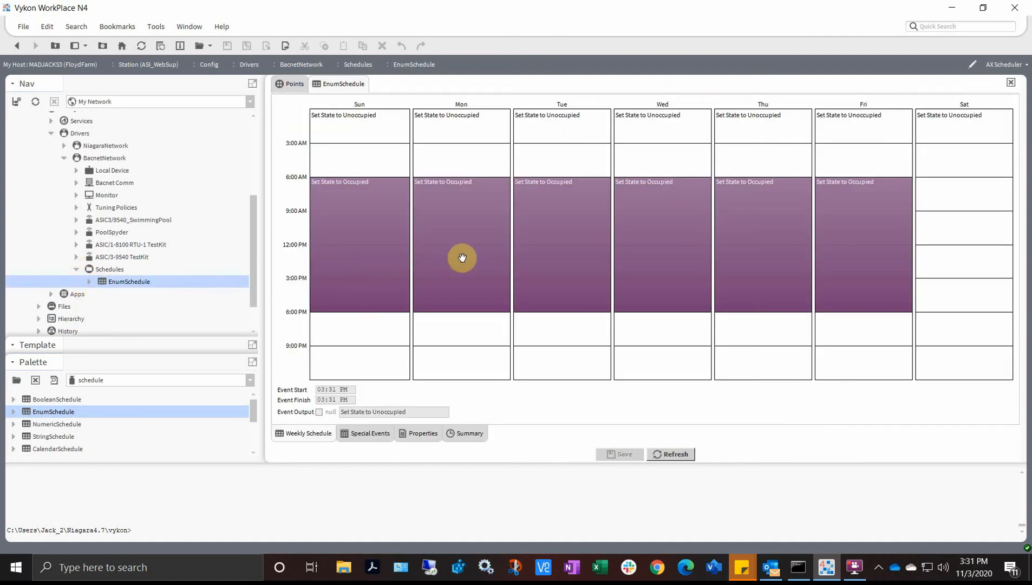
# Set the Tuesday event's output to Set State to Night Setback and save the schedule
pyautogui.click(580, 230)
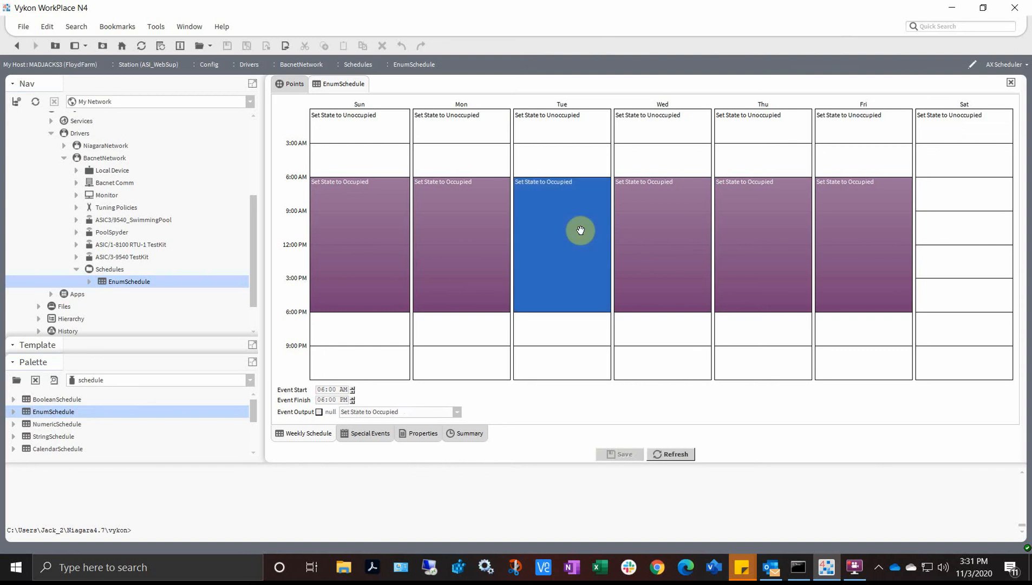
pyautogui.click(419, 414)
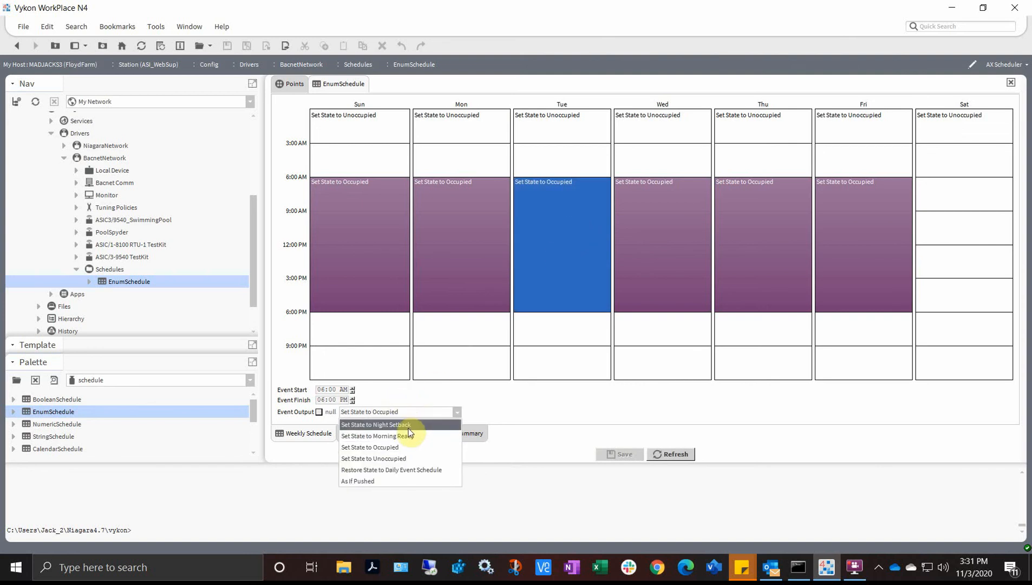
pyautogui.click(408, 429)
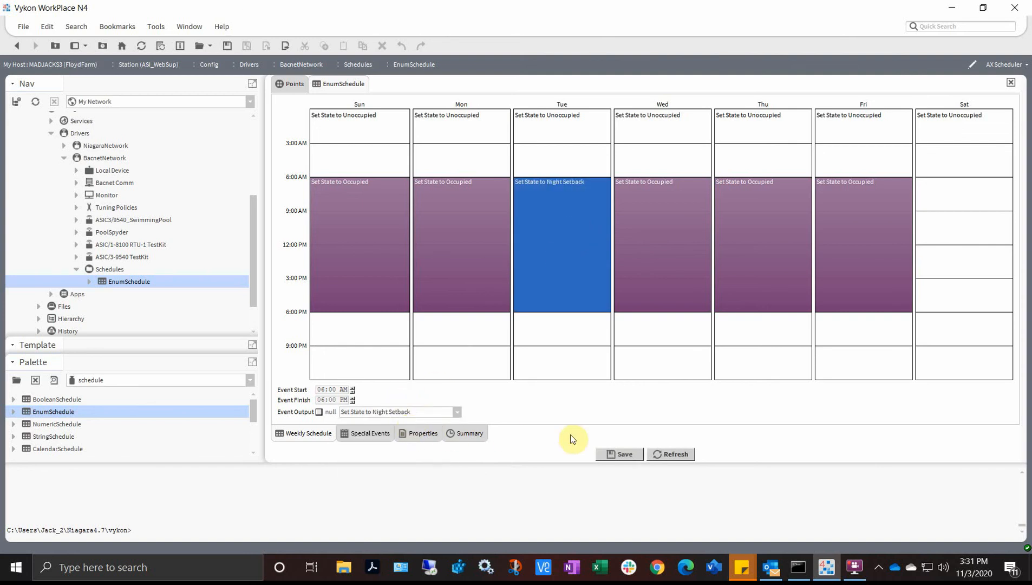
pyautogui.click(624, 454)
# On the points' wire sheet, move Control Mode OR and Operating State OR apart and widen the Operating State OR block
pyautogui.click(287, 84)
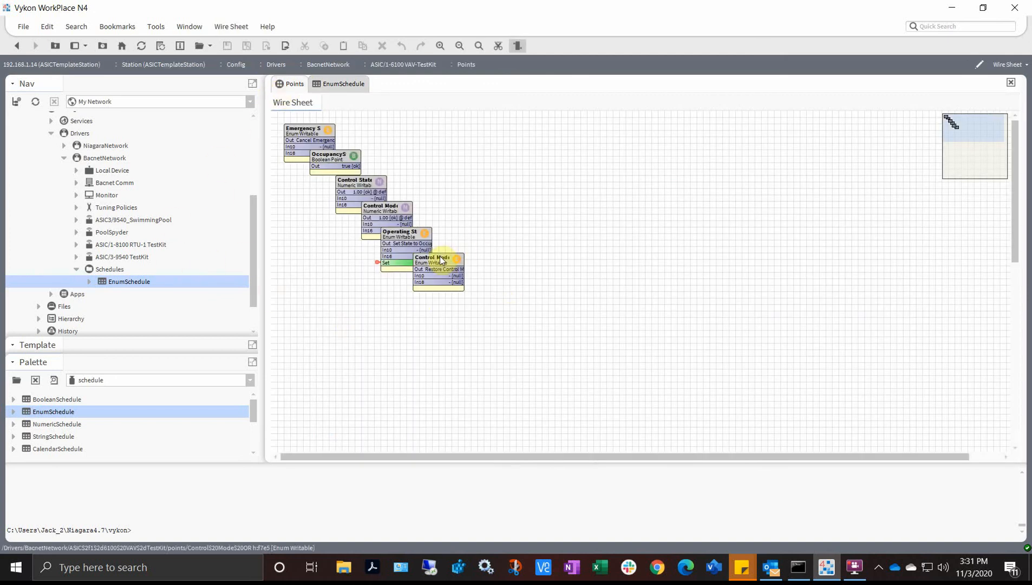
pyautogui.moveTo(439, 255); pyautogui.dragTo(517, 256)
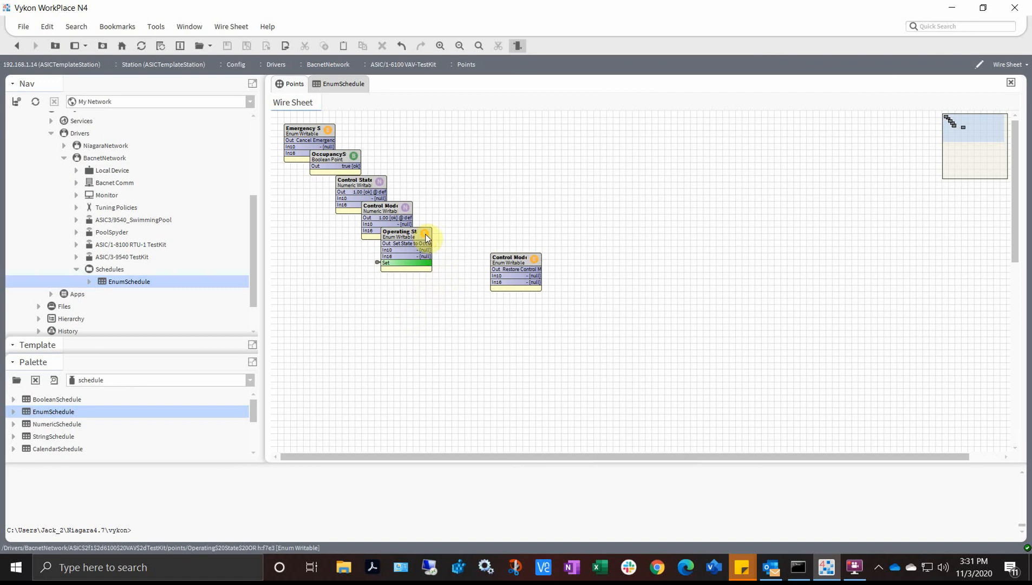
pyautogui.click(427, 233)
pyautogui.moveTo(431, 233); pyautogui.dragTo(431, 333)
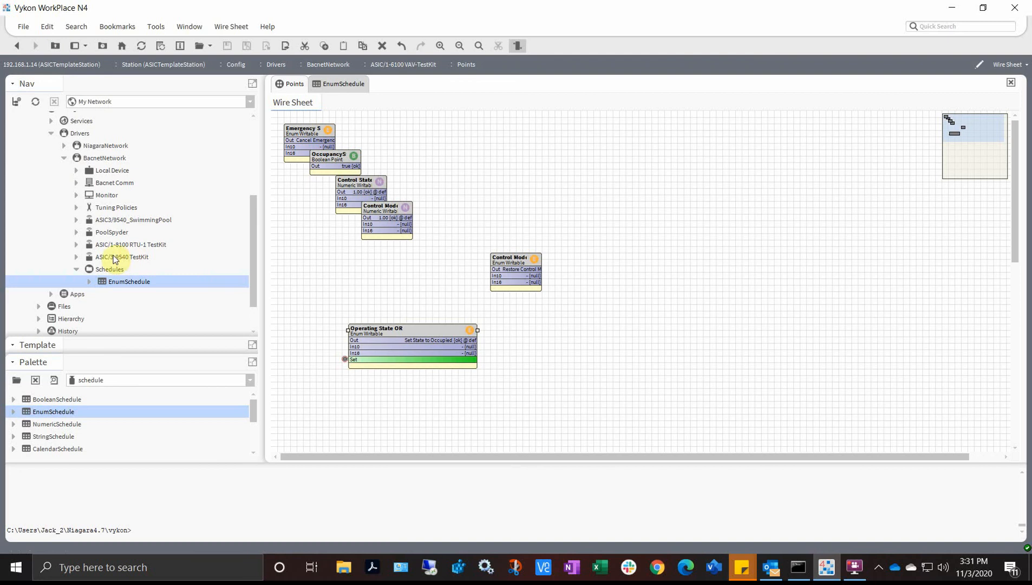
# Open the imported EnumSchedule1 in the ASICTemplateStation, under the NiagaraNetwork's ASI_WebSup Schedules, to compare it with the source schedule
pyautogui.click(336, 86)
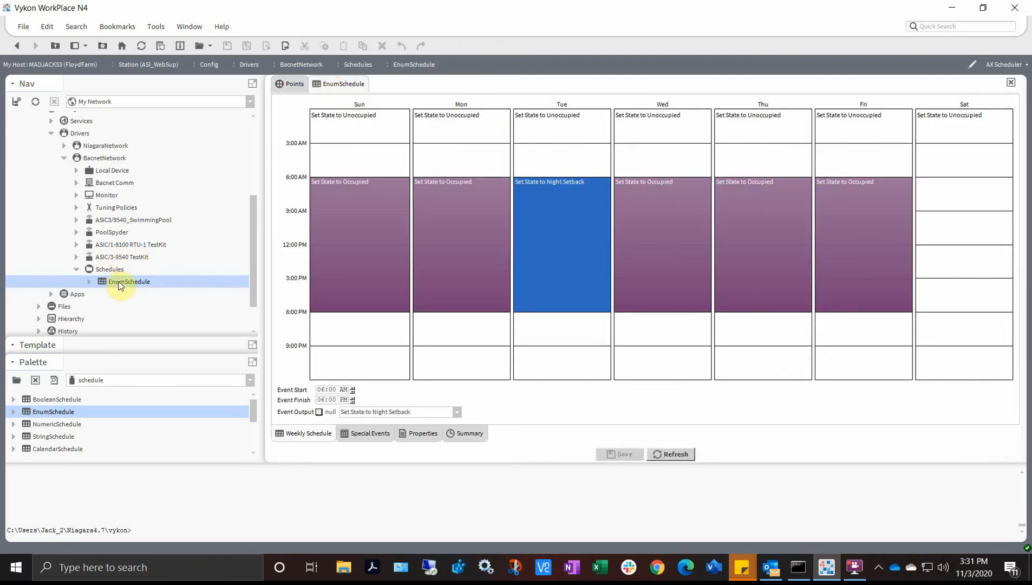
pyautogui.scroll(3, 117, 187)
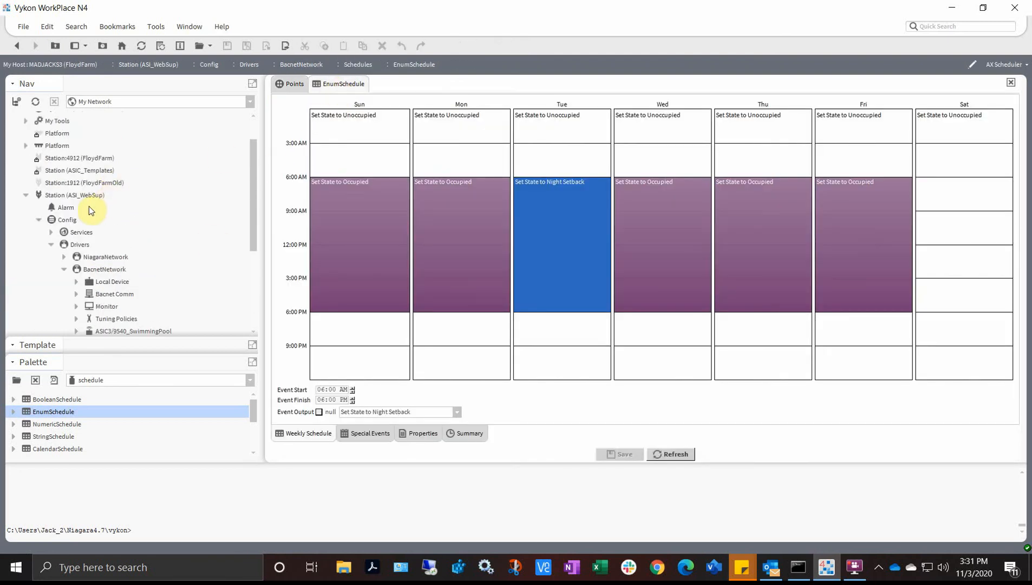
pyautogui.scroll(-4, 88, 205)
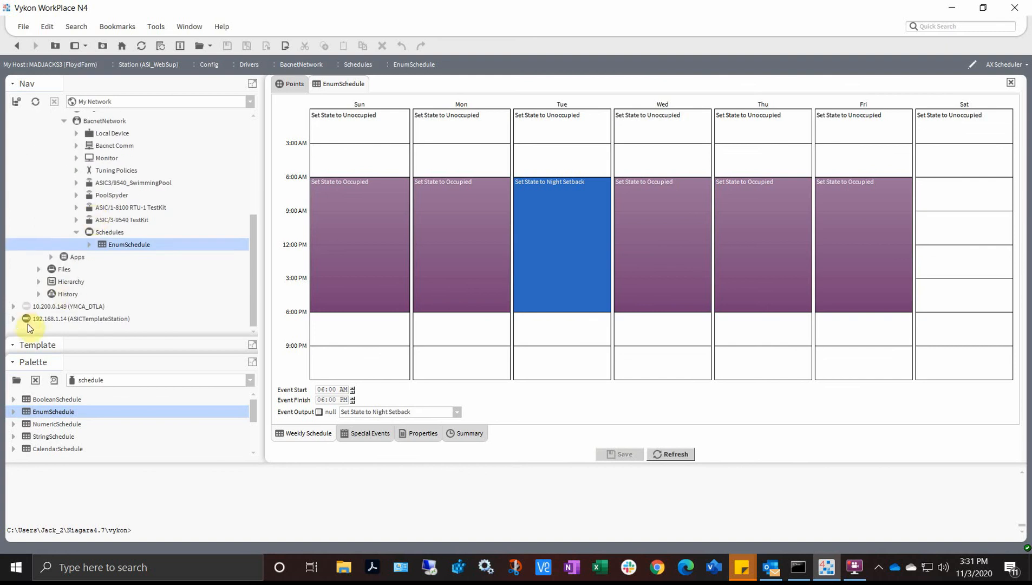
pyautogui.click(13, 319)
pyautogui.scroll(-5, 114, 293)
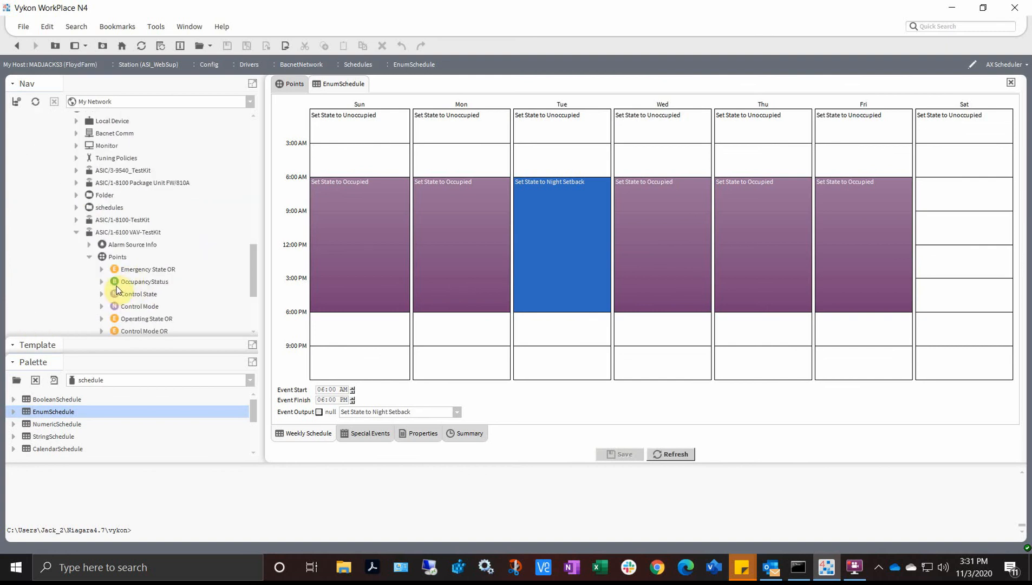
pyautogui.scroll(2, 129, 273)
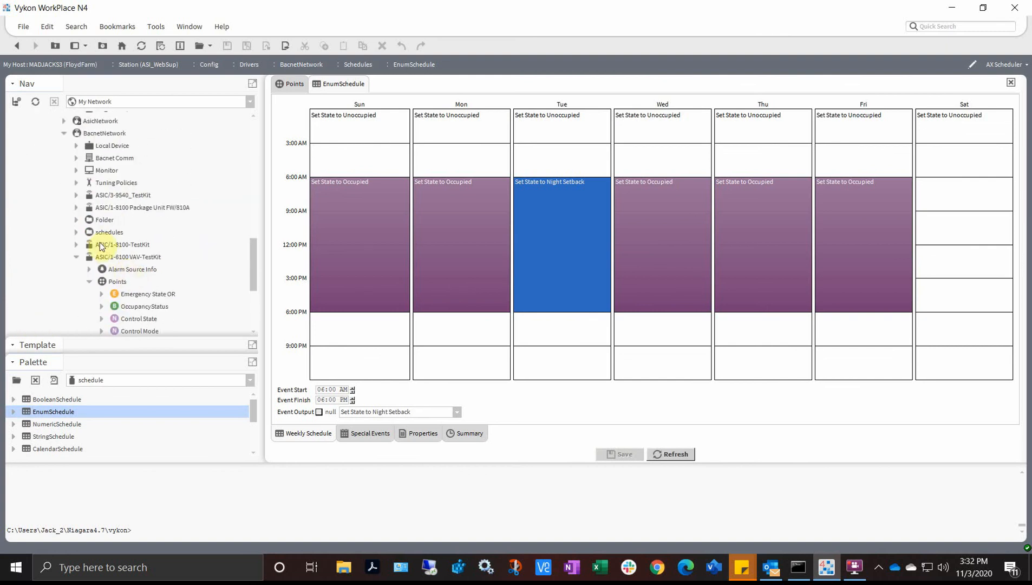
pyautogui.scroll(3, 80, 255)
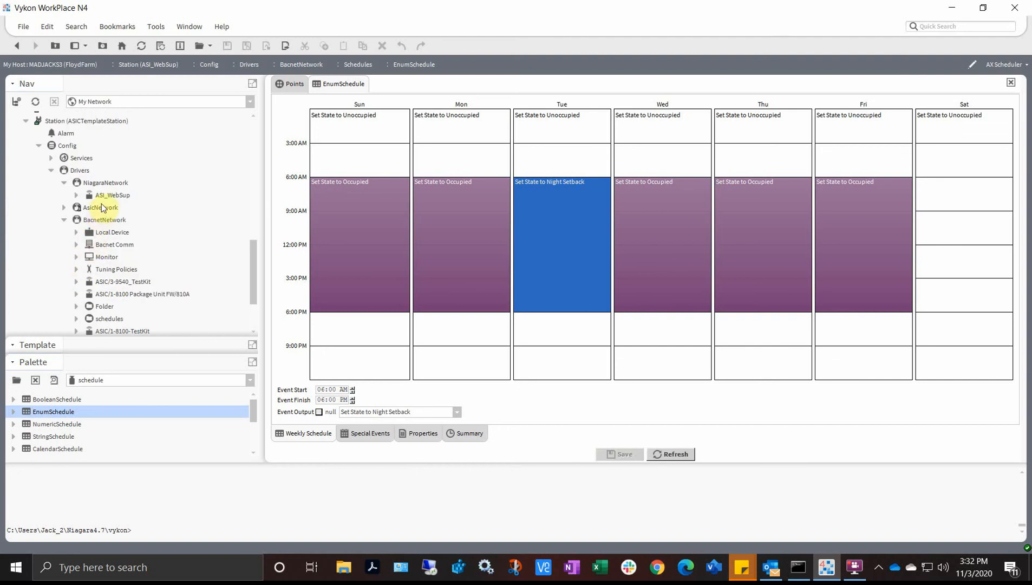
pyautogui.click(76, 196)
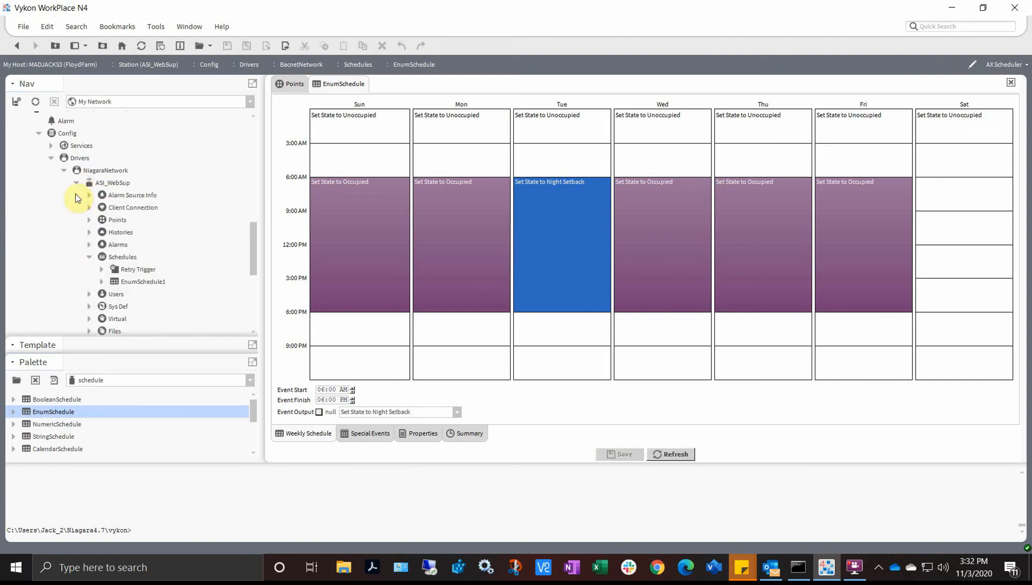
pyautogui.doubleClick(141, 282)
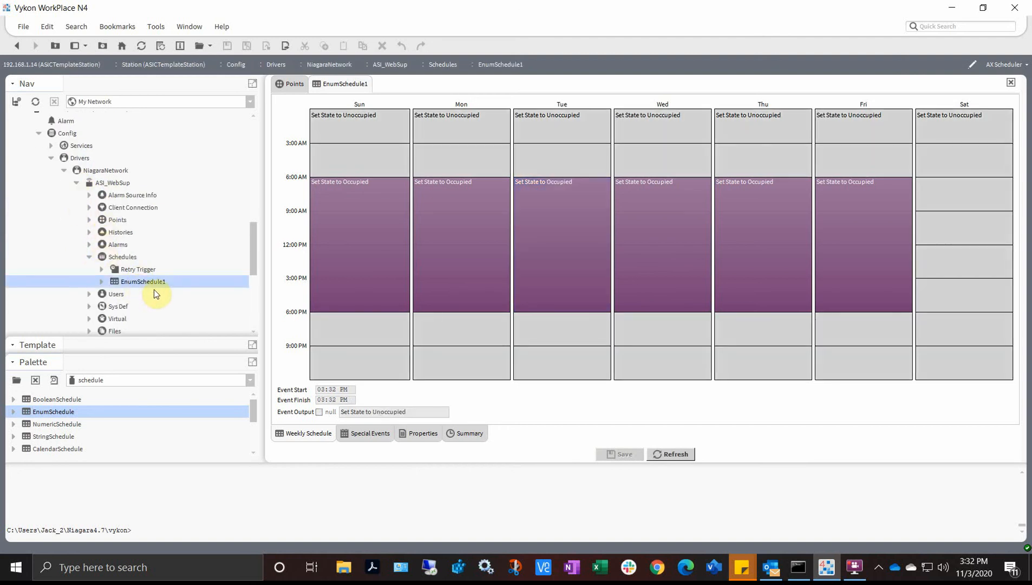
# Check the imported schedule's last success time in the Schedules import manager and the Retry Trigger's interval in its property sheet
pyautogui.doubleClick(115, 256)
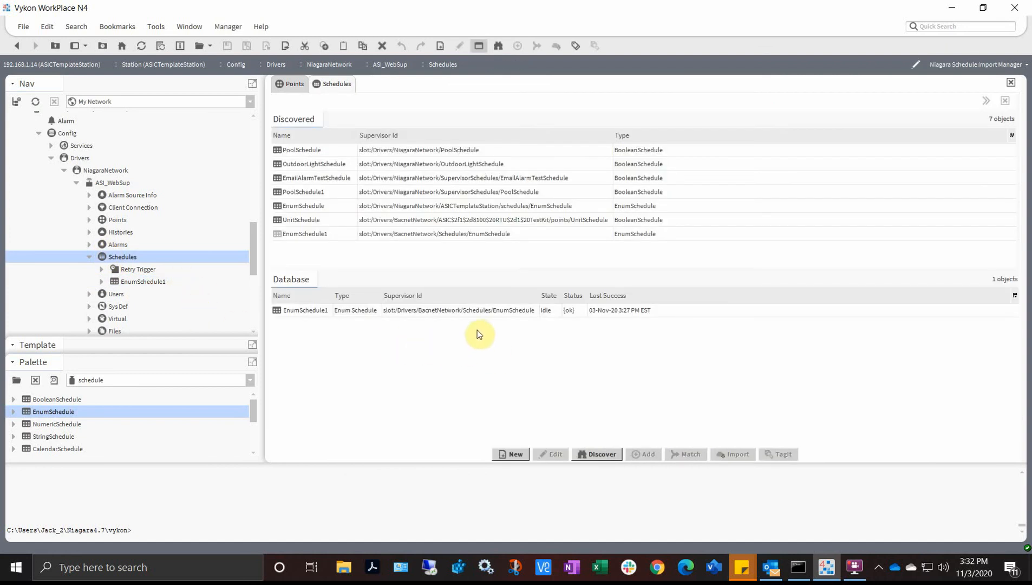
pyautogui.click(146, 281)
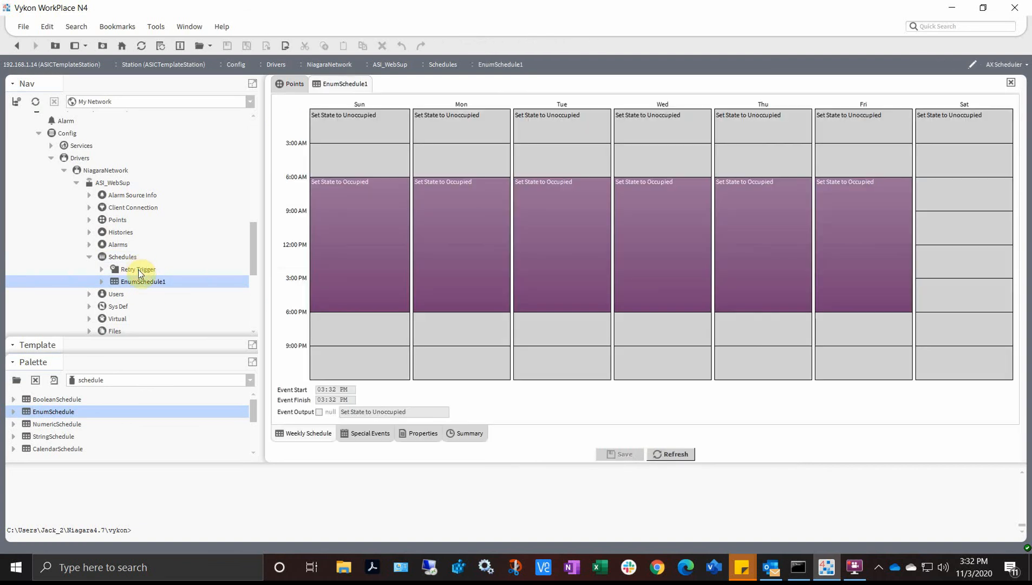
pyautogui.doubleClick(139, 270)
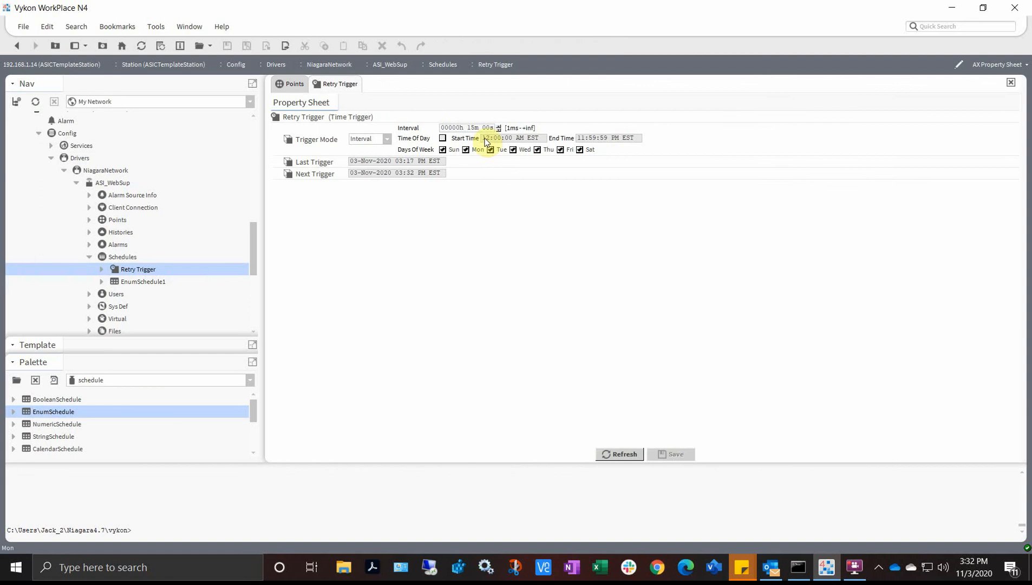
pyautogui.click(472, 128)
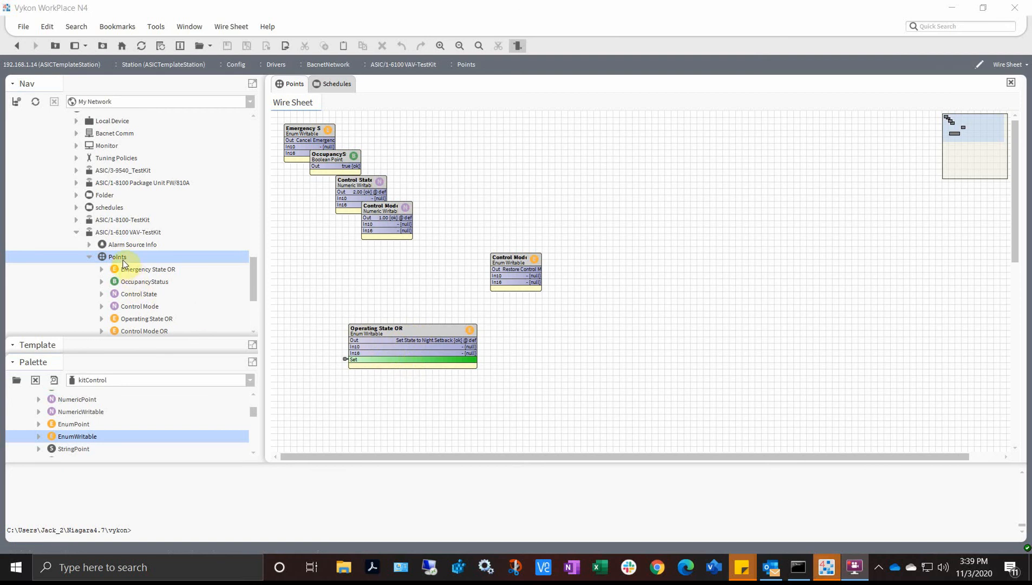
# Move the Operating State OR block up on the wire sheet, then follow its Set link to EnumSchedule1 and inspect the Tuesday event
pyautogui.moveTo(407, 332); pyautogui.dragTo(394, 286)
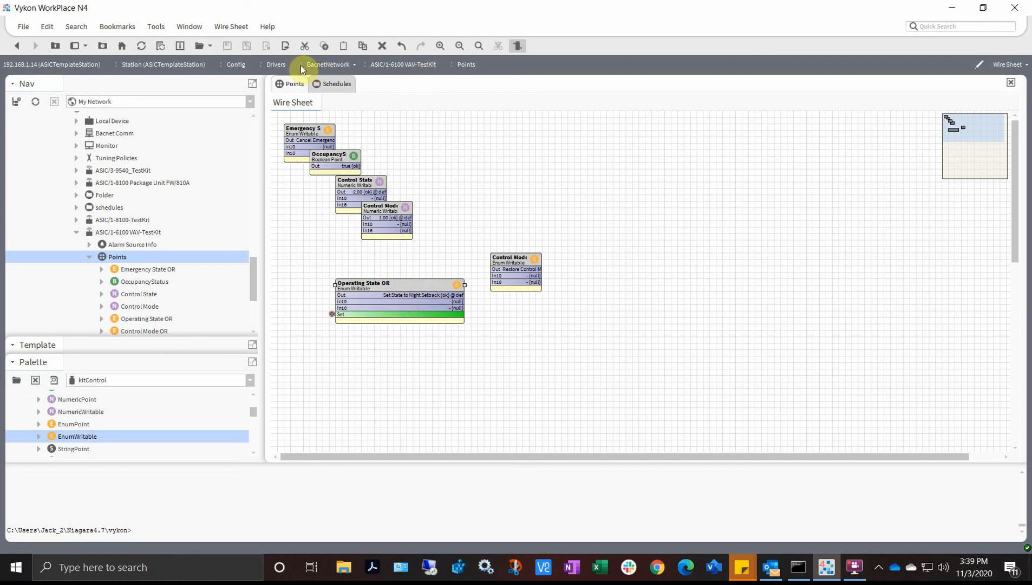
pyautogui.doubleClick(331, 314)
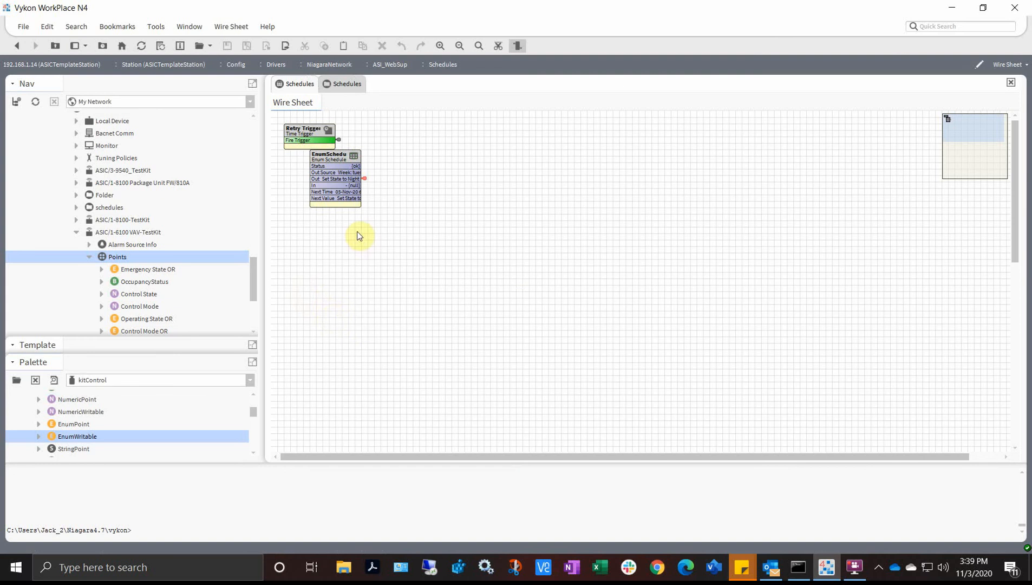
pyautogui.click(344, 172)
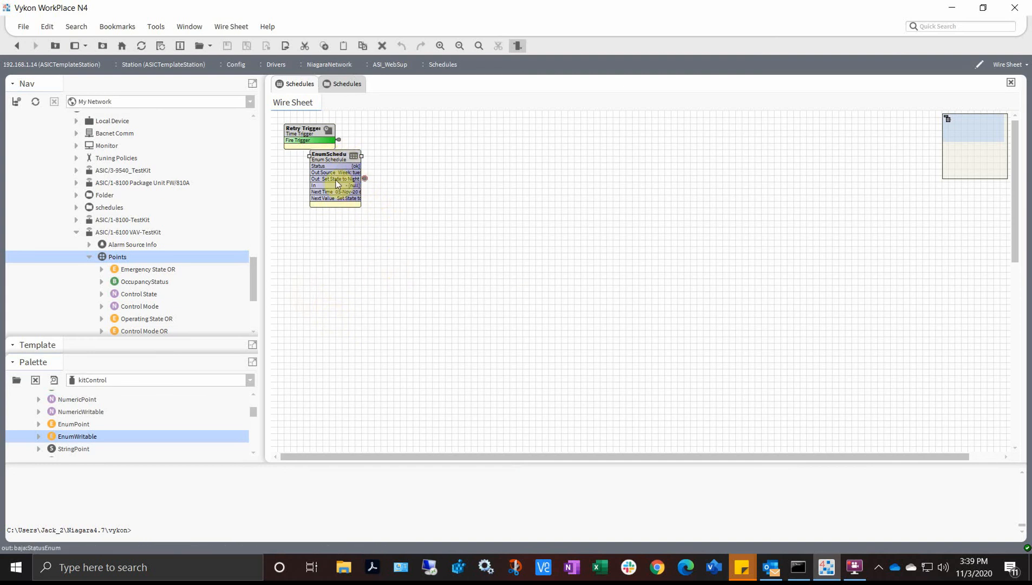
pyautogui.doubleClick(342, 160)
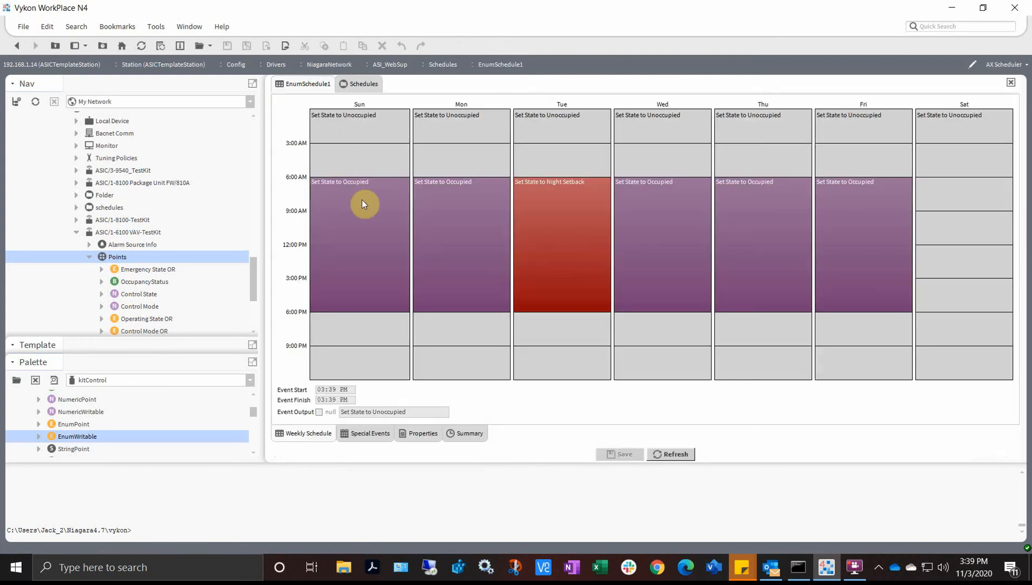
pyautogui.click(553, 239)
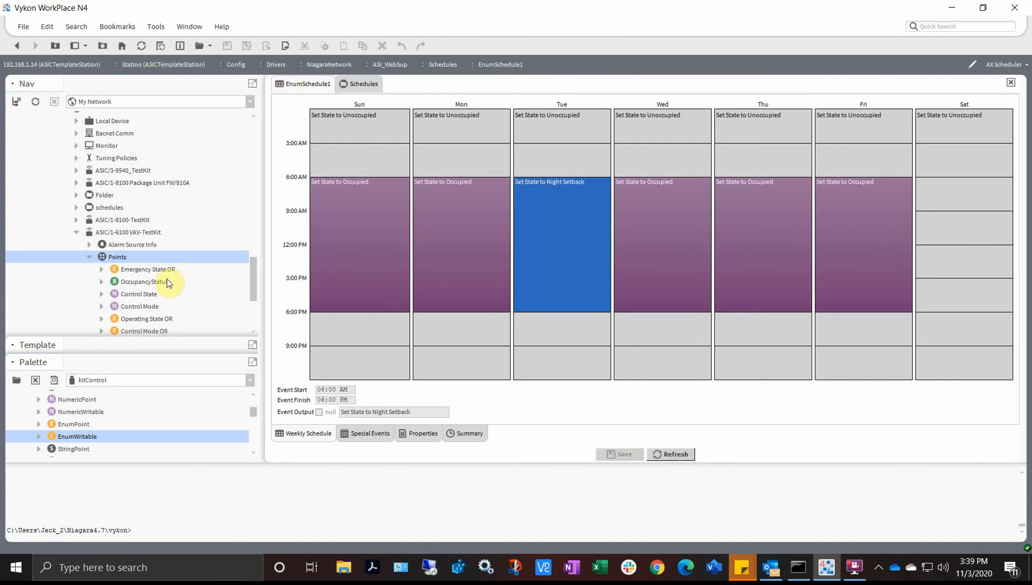
# View the ASIC/1-6100 VAV-TestKit points in the point manager and check the outputs of OccupancyStatus and Operating State OR
pyautogui.scroll(-2, 176, 280)
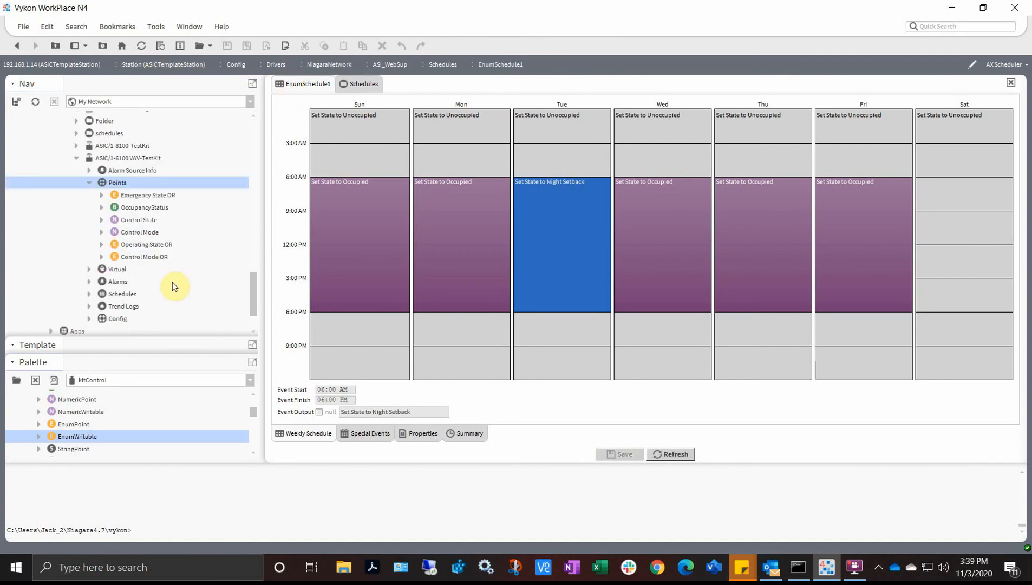
pyautogui.scroll(2, 172, 282)
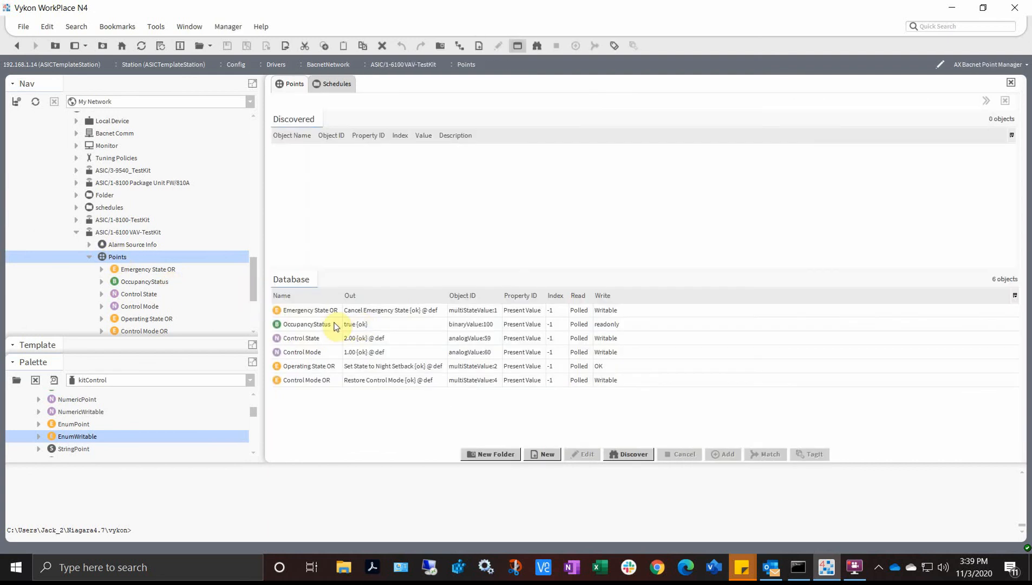
pyautogui.click(334, 325)
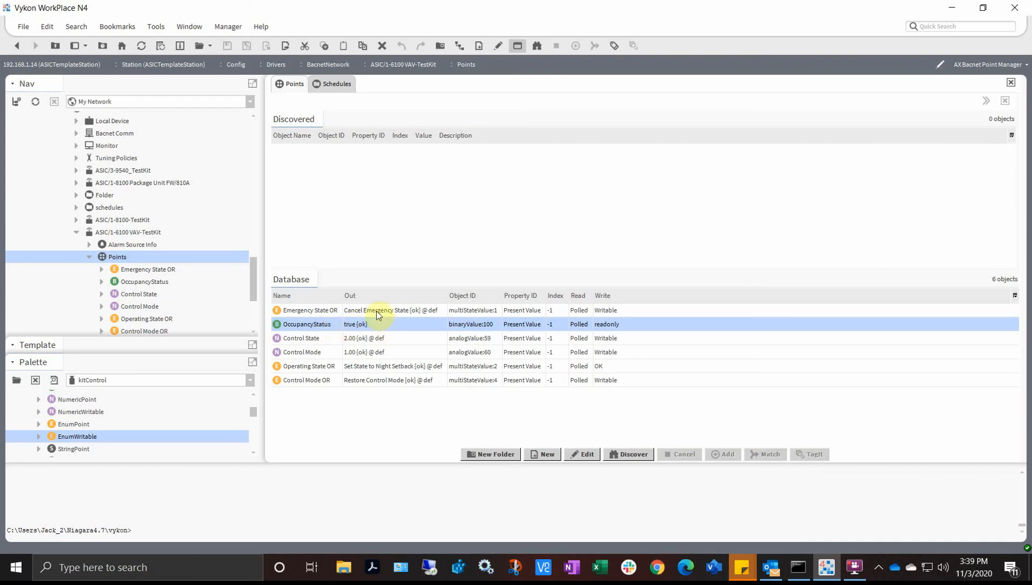
pyautogui.click(332, 369)
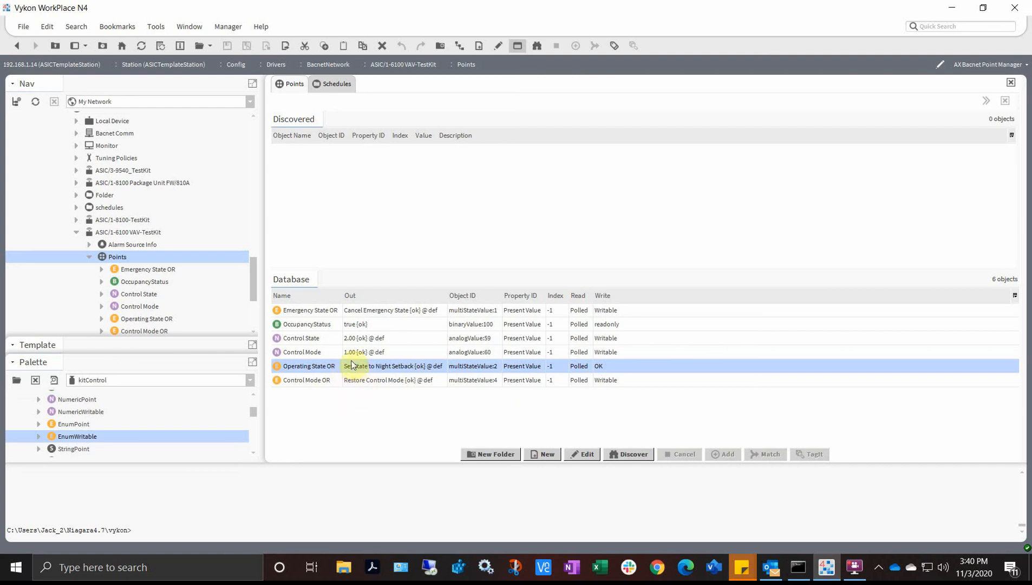
pyautogui.click(358, 326)
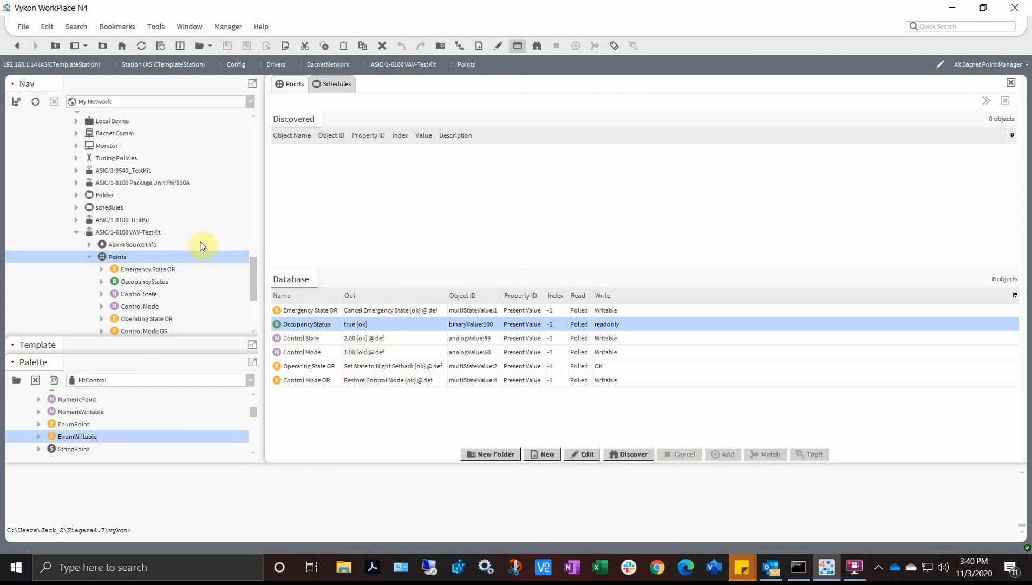
# In the ASI_WebSup BacnetNetwork Schedules folder, check the EnumWritable's property sheet and the source EnumSchedule's Tuesday and Sunday events
pyautogui.scroll(10, 75, 199)
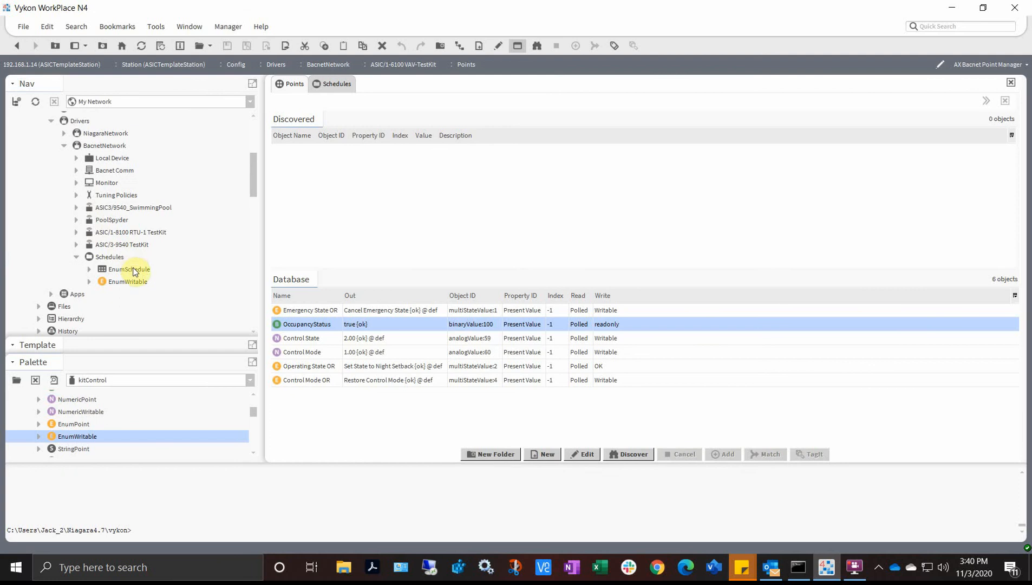
pyautogui.doubleClick(128, 282)
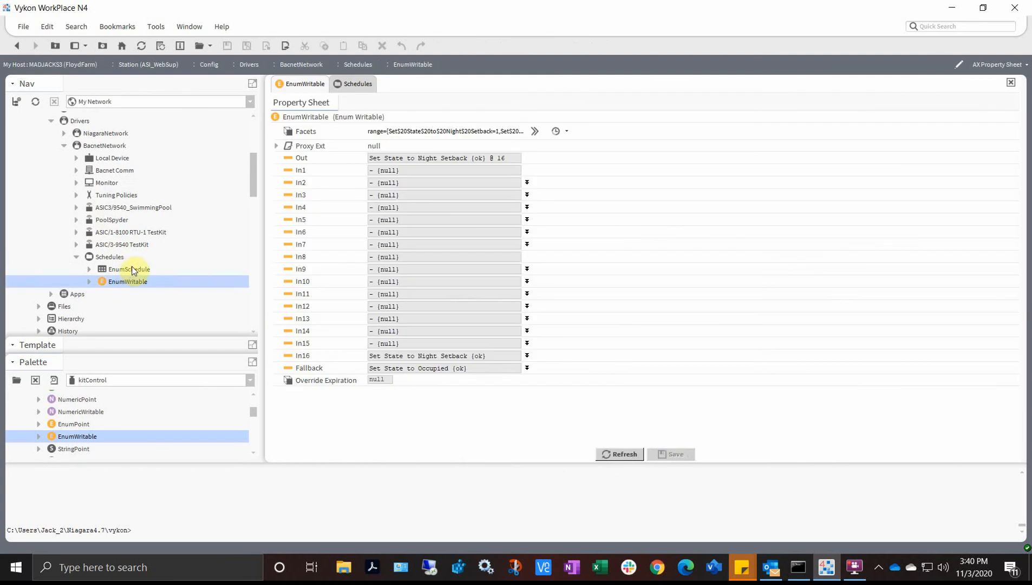
pyautogui.doubleClick(132, 270)
pyautogui.click(559, 205)
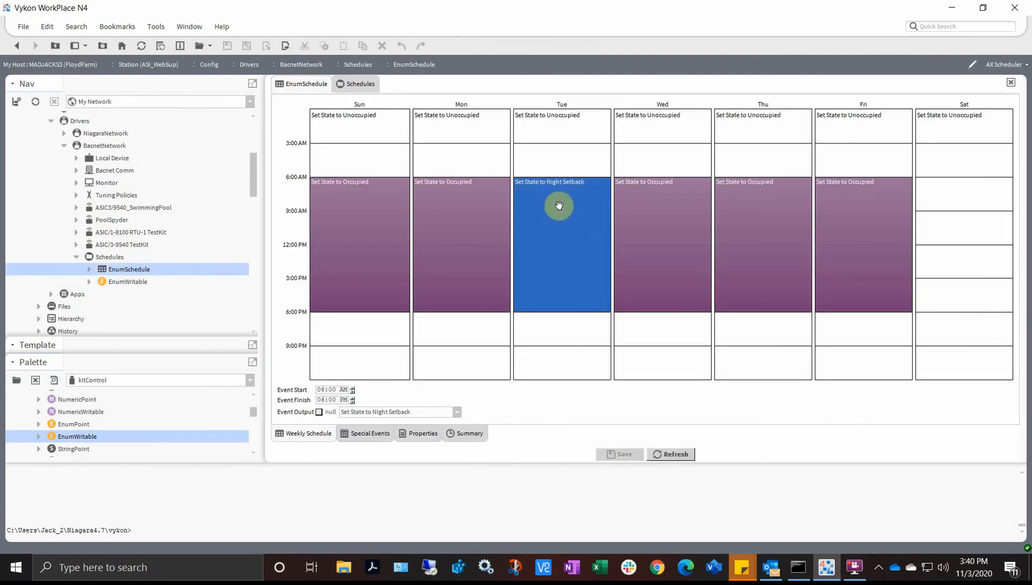
pyautogui.click(417, 240)
pyautogui.click(355, 233)
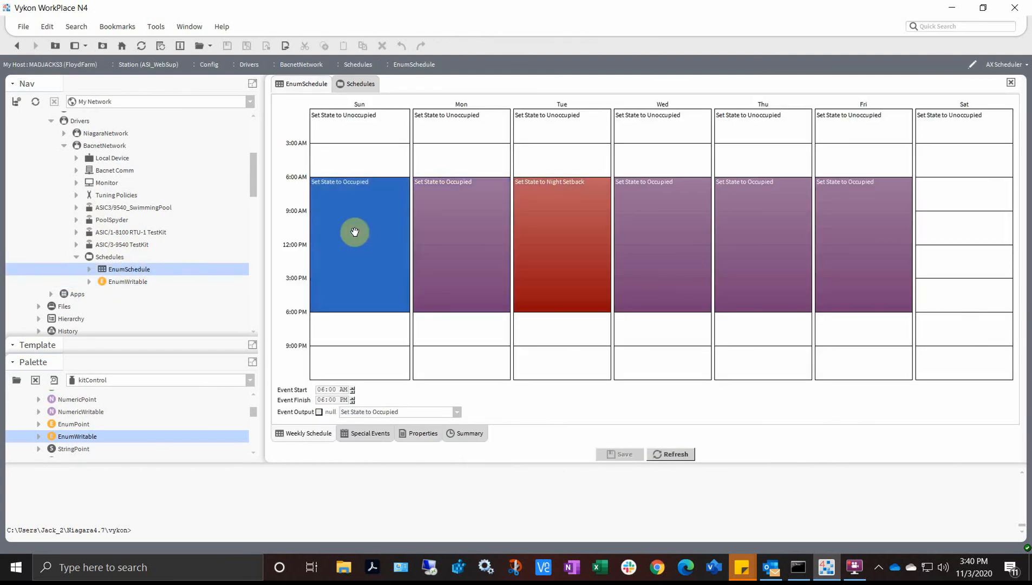